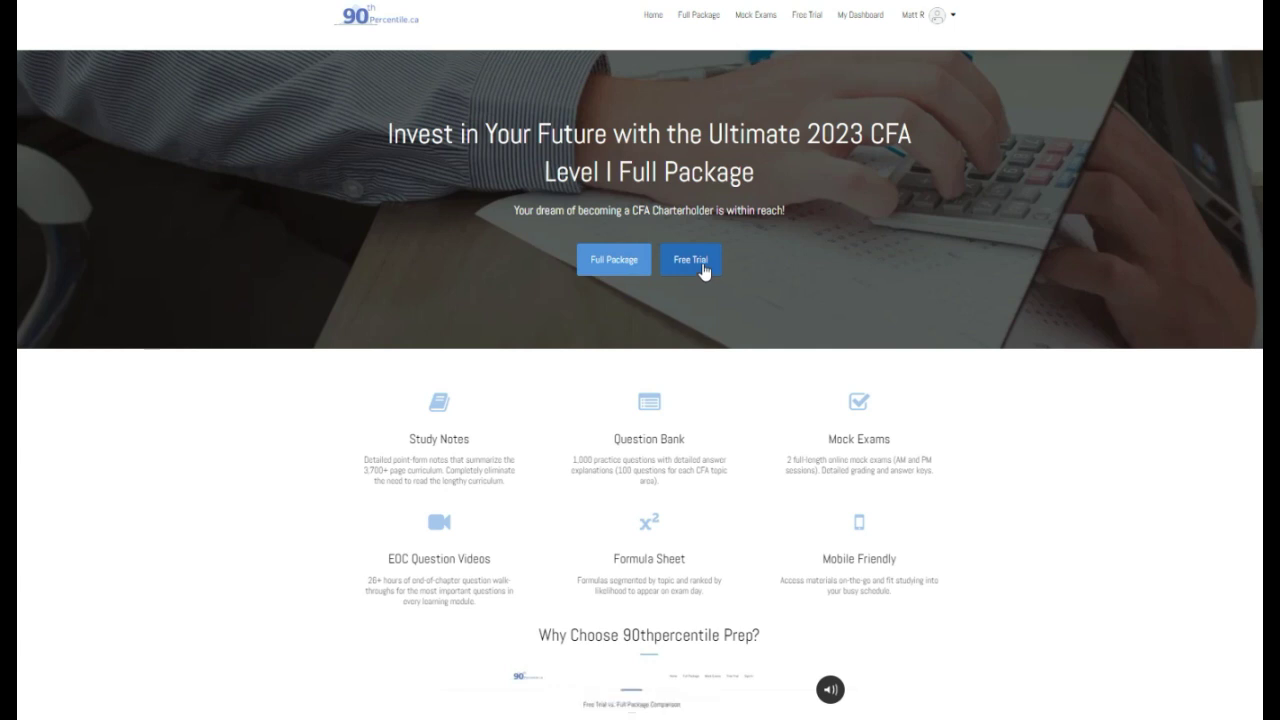
pyautogui.click(705, 259)
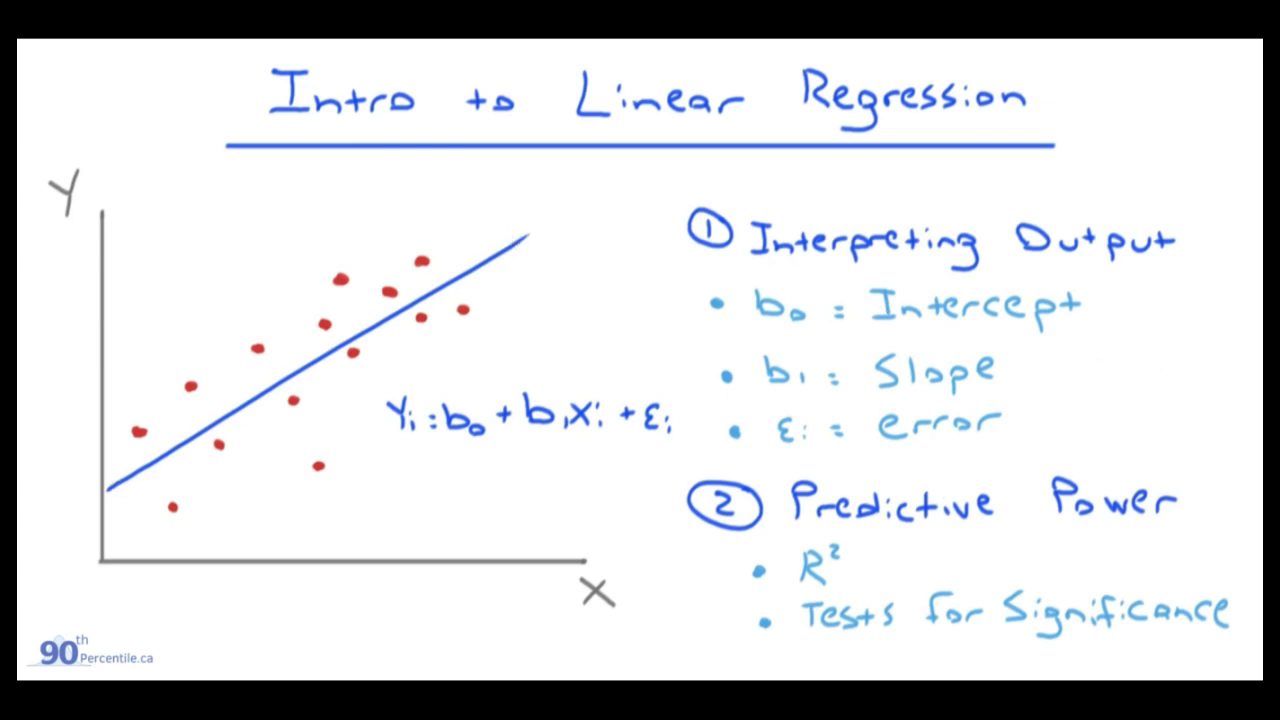
# Draw a dashed horizontal line on the scatter plot from the Y axis to the upper end of the regression line
pyautogui.moveTo(115, 251); pyautogui.dragTo(175, 248)
pyautogui.moveTo(199, 246); pyautogui.dragTo(353, 236)
pyautogui.moveTo(382, 233); pyautogui.dragTo(398, 231)
pyautogui.moveTo(429, 231)
pyautogui.mouseDown()
pyautogui.moveTo(514, 232)
pyautogui.moveTo(522, 262)
pyautogui.mouseUp()
# Draw a dashed vertical line from the upper end of the regression line down to the X axis
pyautogui.moveTo(521, 289); pyautogui.dragTo(520, 366)
pyautogui.moveTo(521, 381); pyautogui.dragTo(524, 452)
pyautogui.moveTo(525, 474); pyautogui.dragTo(516, 548)
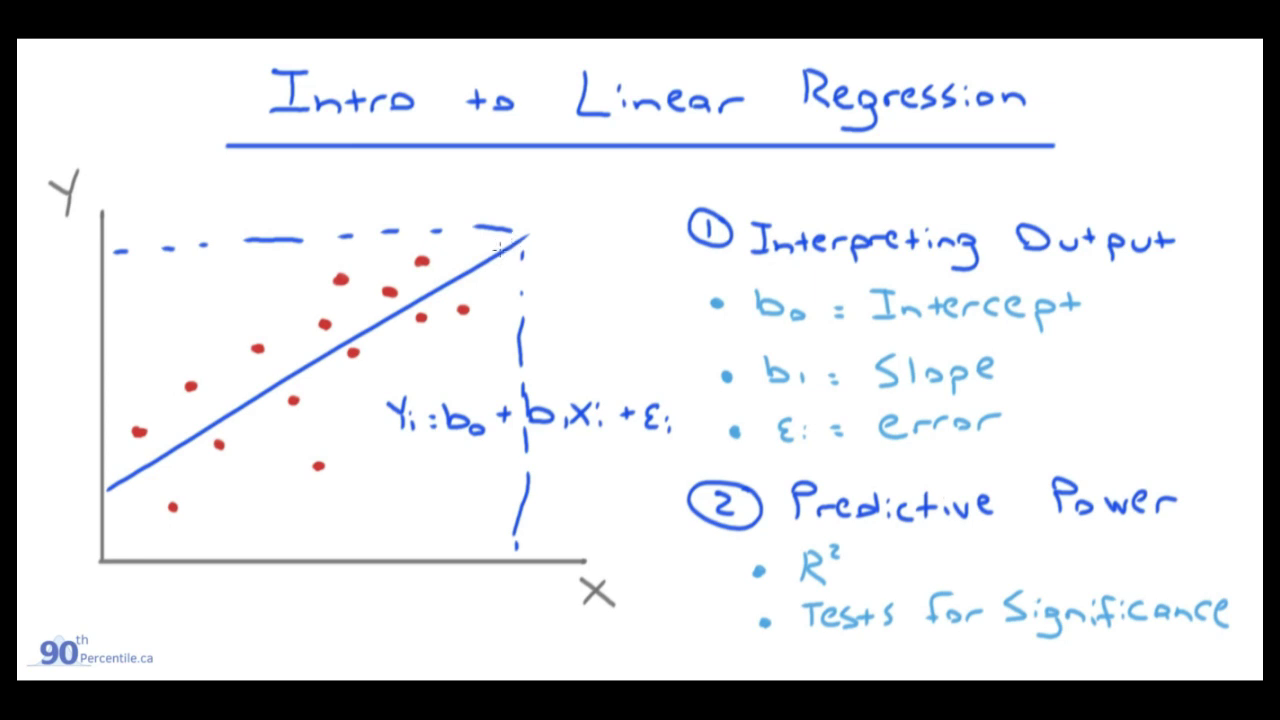
pyautogui.moveTo(542, 227); pyautogui.dragTo(524, 234)
# Undo the lower dashes of the vertical line below the regression line's upper end
pyautogui.hotkey('ctrl', 'z')
pyautogui.hotkey('ctrl', 'z')
pyautogui.hotkey('ctrl', 'z')
pyautogui.hotkey('ctrl', 'z')
pyautogui.hotkey('ctrl', 'z')
pyautogui.hotkey('ctrl', 'z')
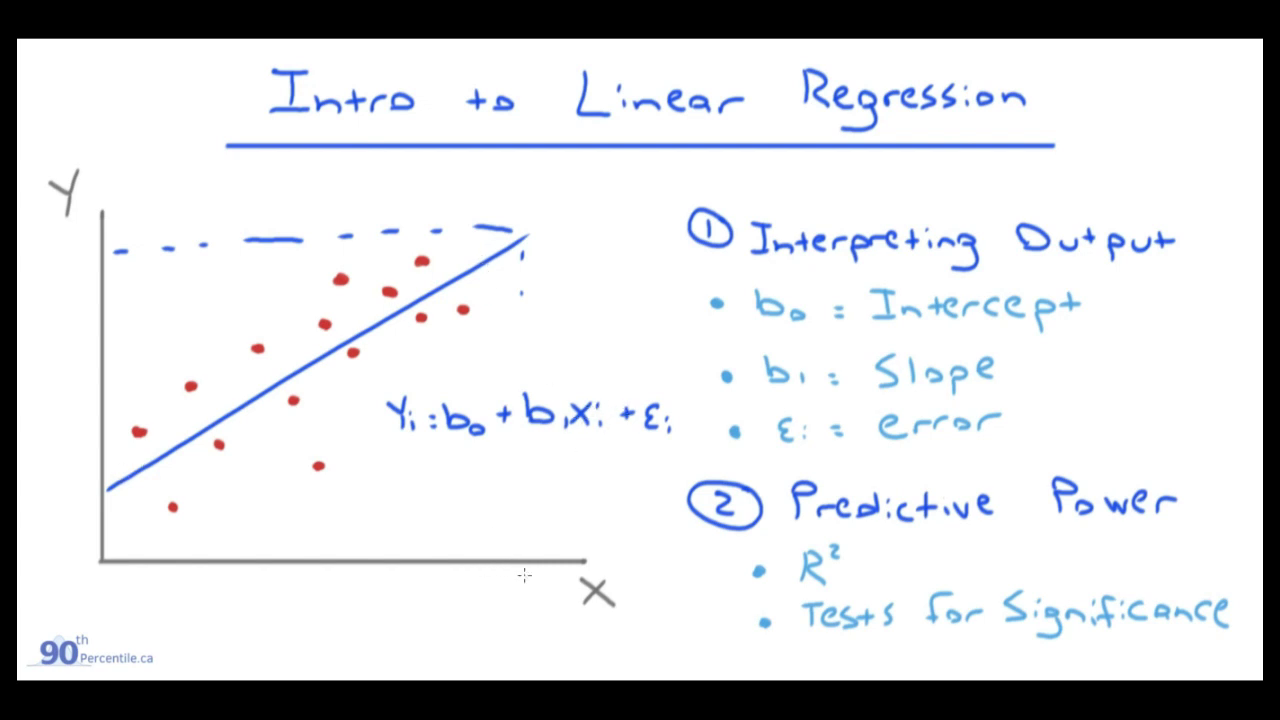
# Mark two positions on the X axis and circle the error term +εi in the regression equation
pyautogui.moveTo(502, 561); pyautogui.dragTo(499, 572)
pyautogui.moveTo(272, 561); pyautogui.dragTo(269, 578)
pyautogui.moveTo(678, 410)
pyautogui.mouseDown()
pyautogui.moveTo(670, 450)
pyautogui.moveTo(682, 420)
pyautogui.mouseUp()
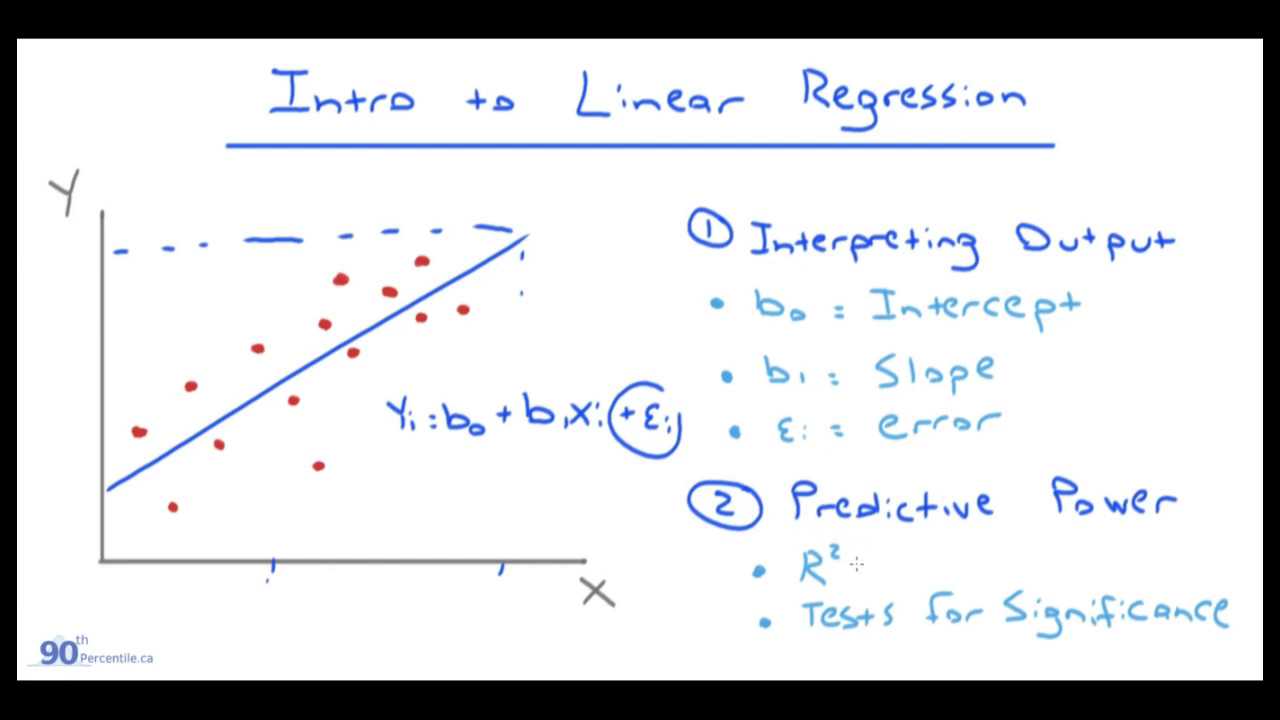
# Add pen marks beside R² in the Predictive Power list
pyautogui.moveTo(857, 562); pyautogui.dragTo(890, 547)
pyautogui.moveTo(985, 577); pyautogui.dragTo(1018, 562)
pyautogui.moveTo(974, 568)
pyautogui.mouseDown()
pyautogui.moveTo(985, 582)
pyautogui.moveTo(1019, 553)
pyautogui.mouseUp()
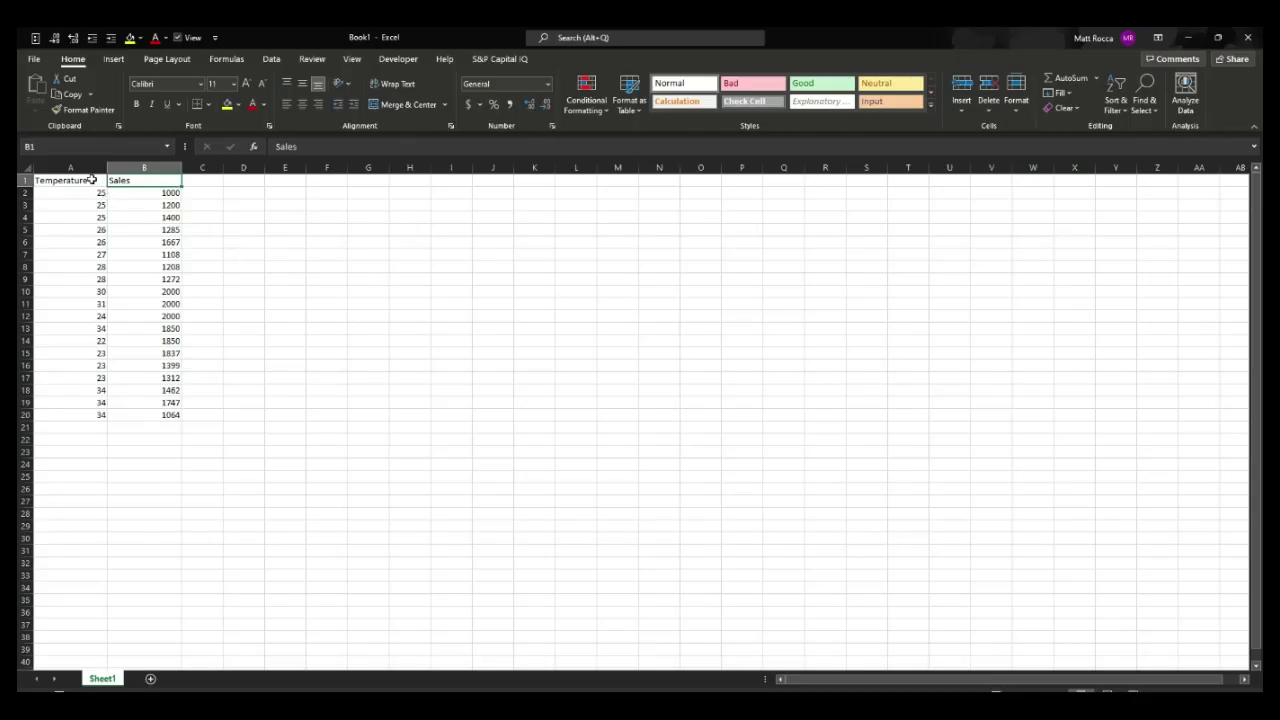
# Switch to the Excel workbook and examine the Temperature and Sales data in A1:B20
pyautogui.click(100, 179)
pyautogui.click(105, 254)
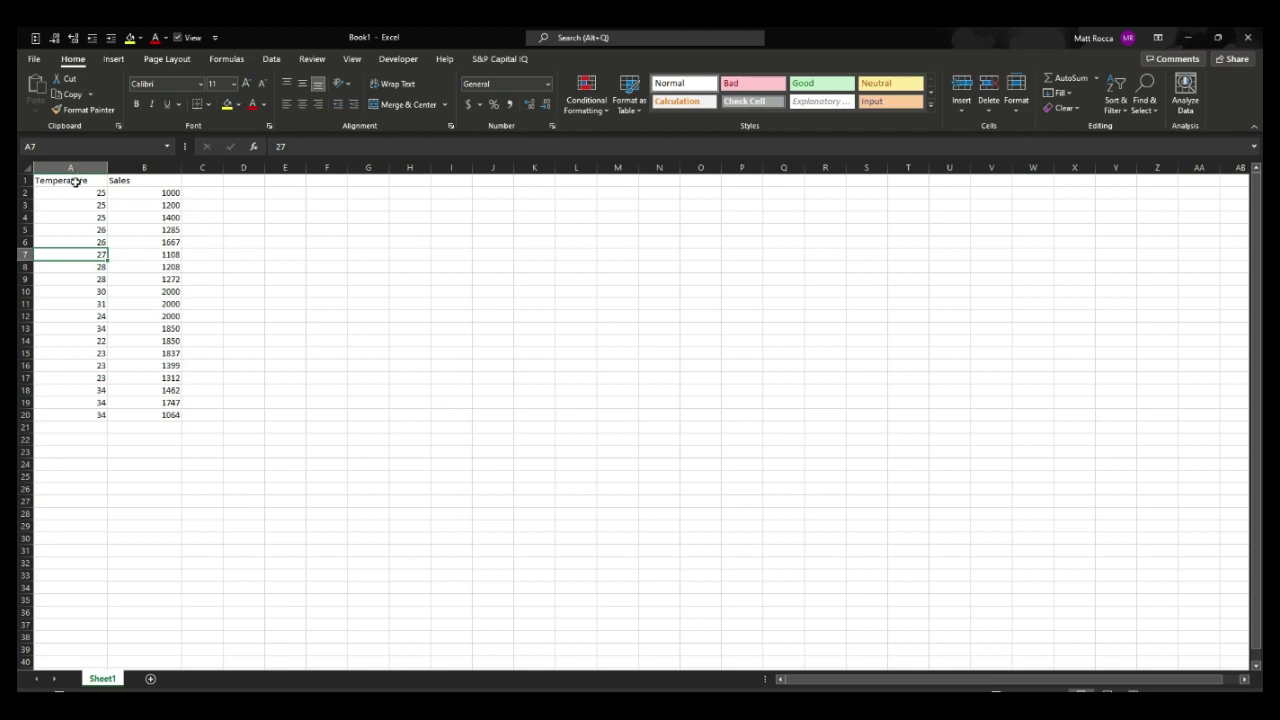
pyautogui.moveTo(76, 181); pyautogui.dragTo(129, 414)
pyautogui.click(135, 414)
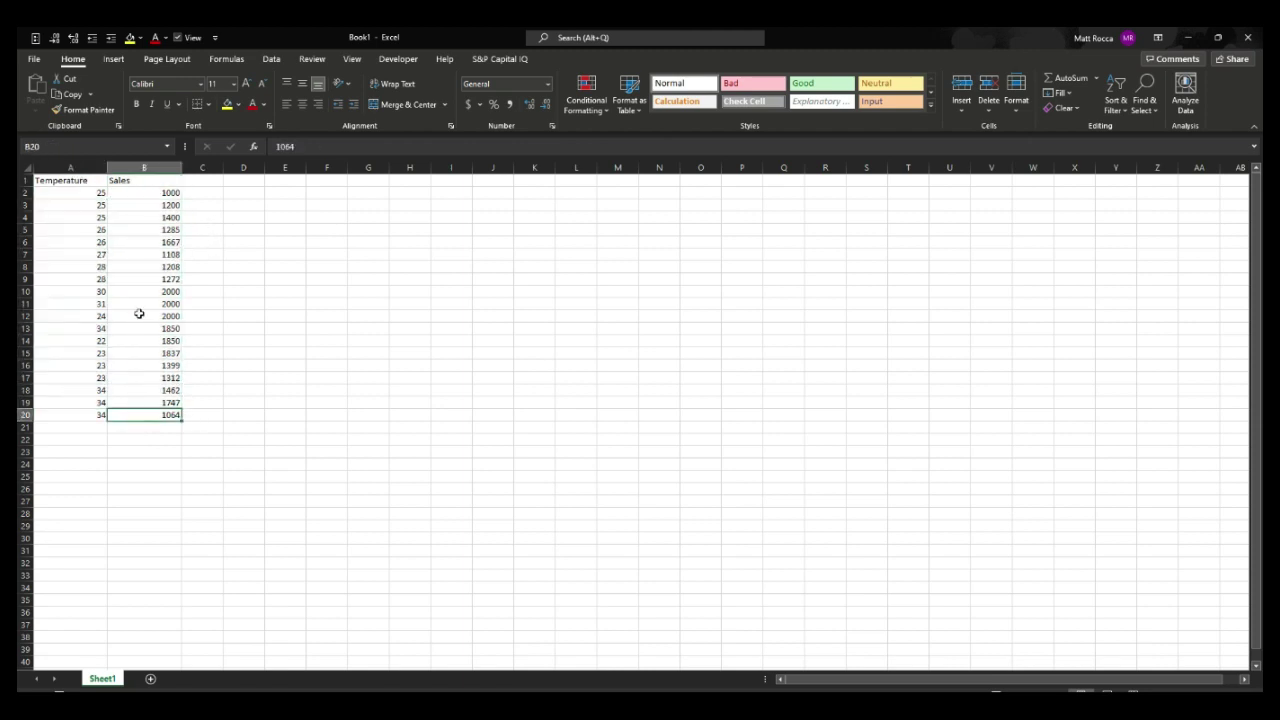
pyautogui.moveTo(68, 180); pyautogui.dragTo(130, 416)
pyautogui.click(130, 416)
pyautogui.moveTo(71, 180); pyautogui.dragTo(134, 286)
pyautogui.click(134, 282)
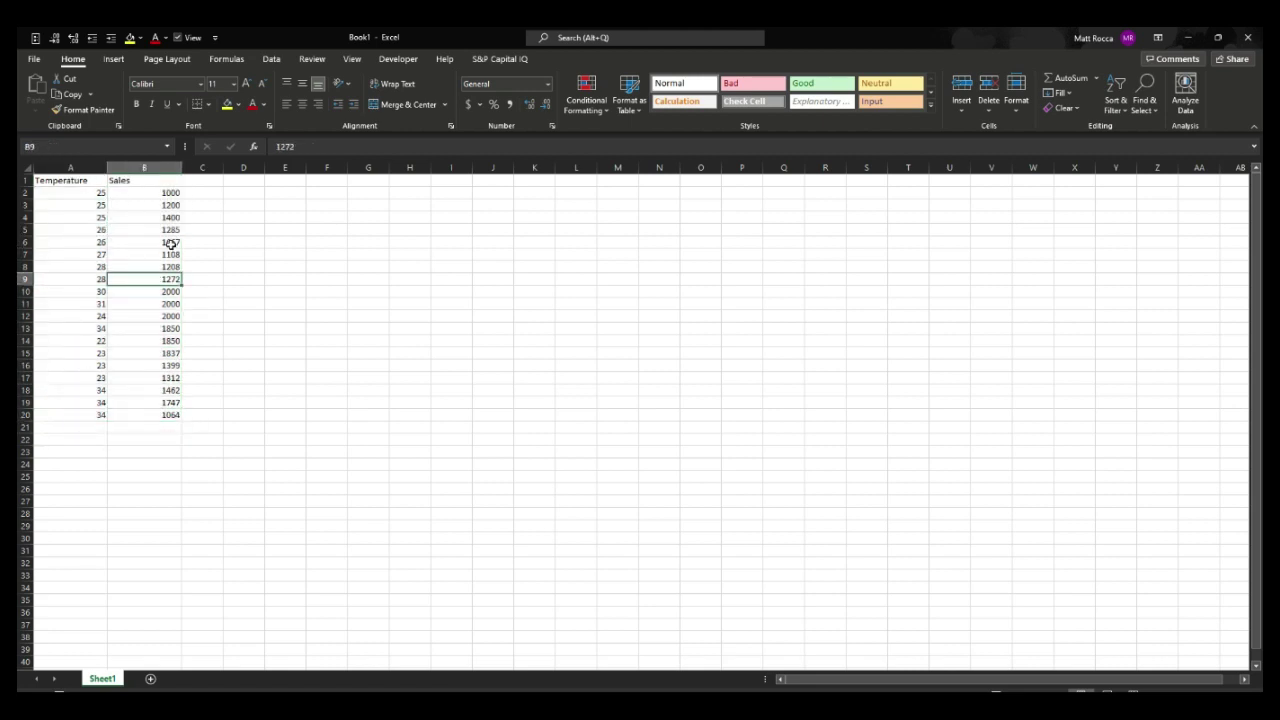
pyautogui.moveTo(74, 178); pyautogui.dragTo(119, 190)
pyautogui.click(120, 191)
pyautogui.click(128, 180)
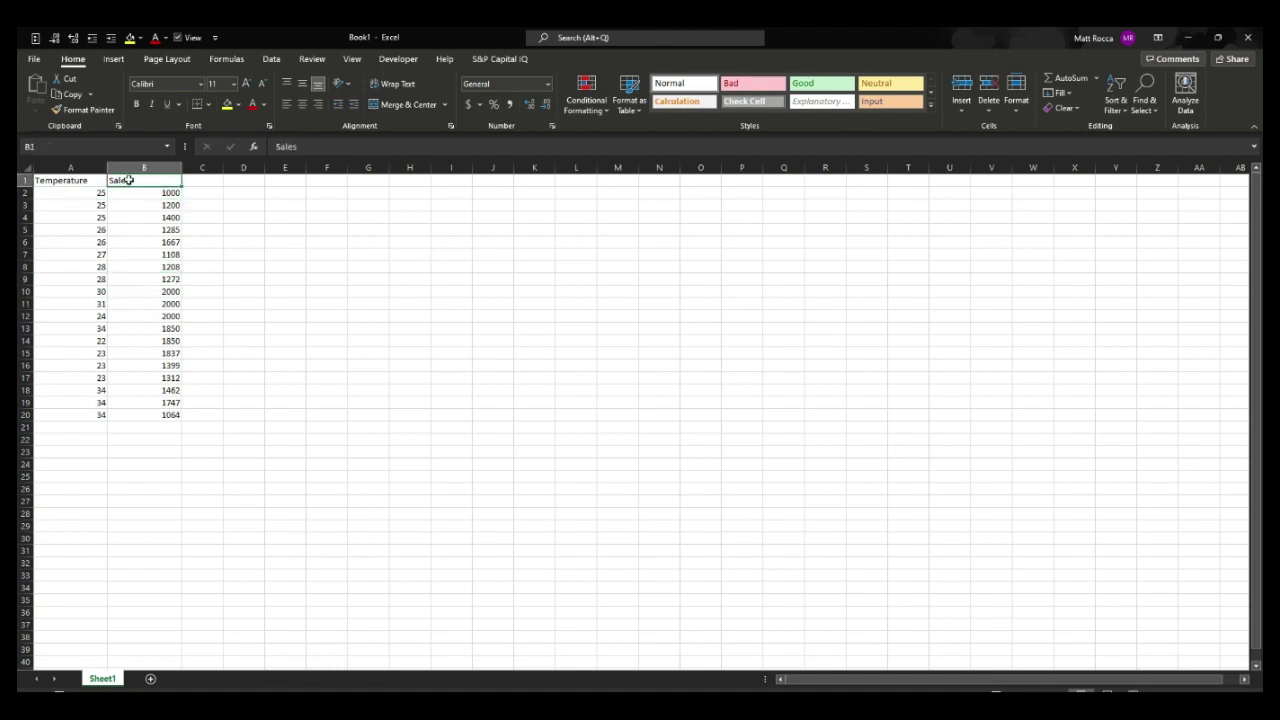
# Compare the two variable headers, Temperature in A1 and Sales in B1
pyautogui.press('Left')
pyautogui.press('Right')
pyautogui.press('Left')
pyautogui.press('Right')
pyautogui.press('Left')
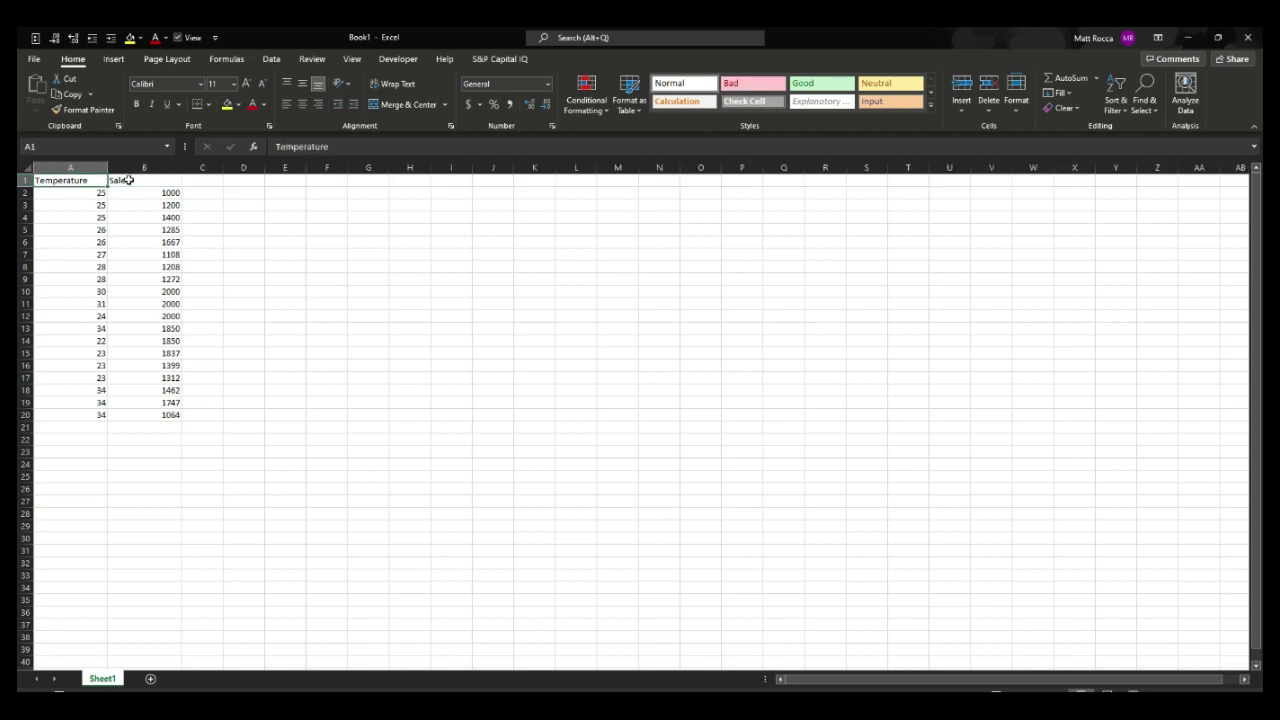
pyautogui.press('Right')
pyautogui.press('Left')
pyautogui.press('Down')
pyautogui.press('Up')
# Examine the temperature values in column A against the sales values in column B
pyautogui.hotkey('ctrl', 'space')
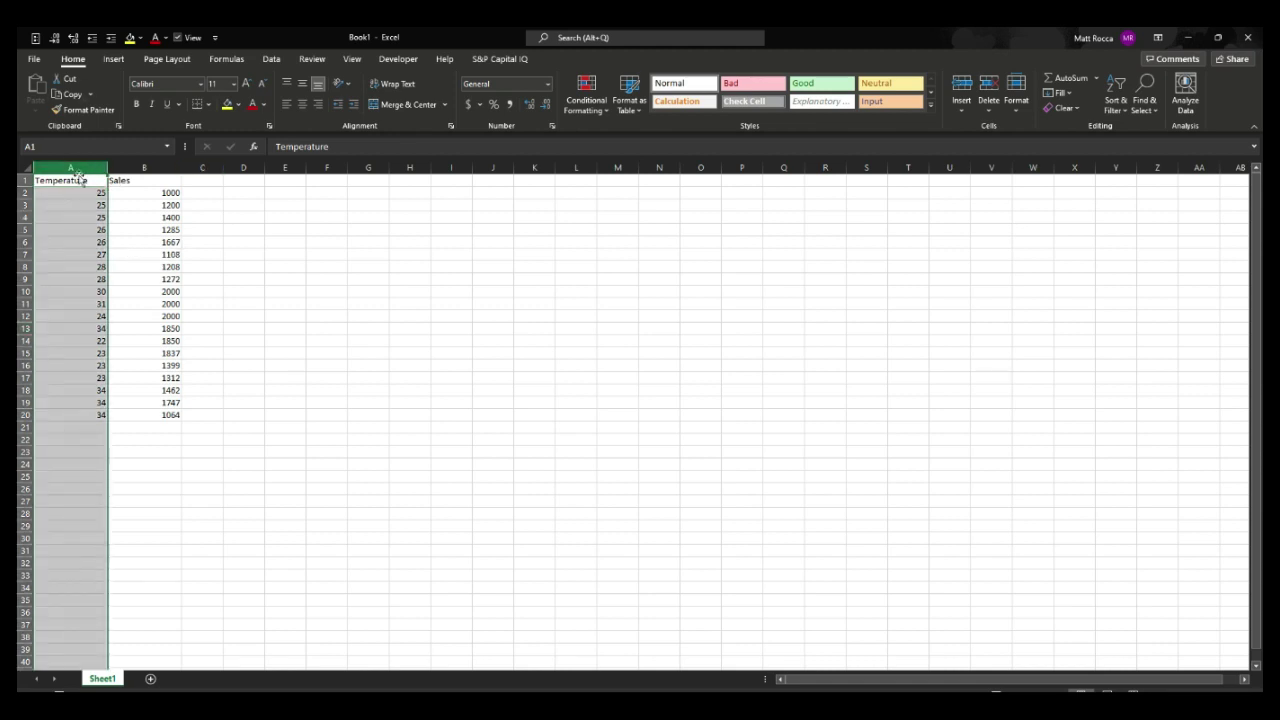
pyautogui.moveTo(89, 204); pyautogui.dragTo(90, 393)
pyautogui.click(163, 202)
pyautogui.hotkey('ctrl', 'space')
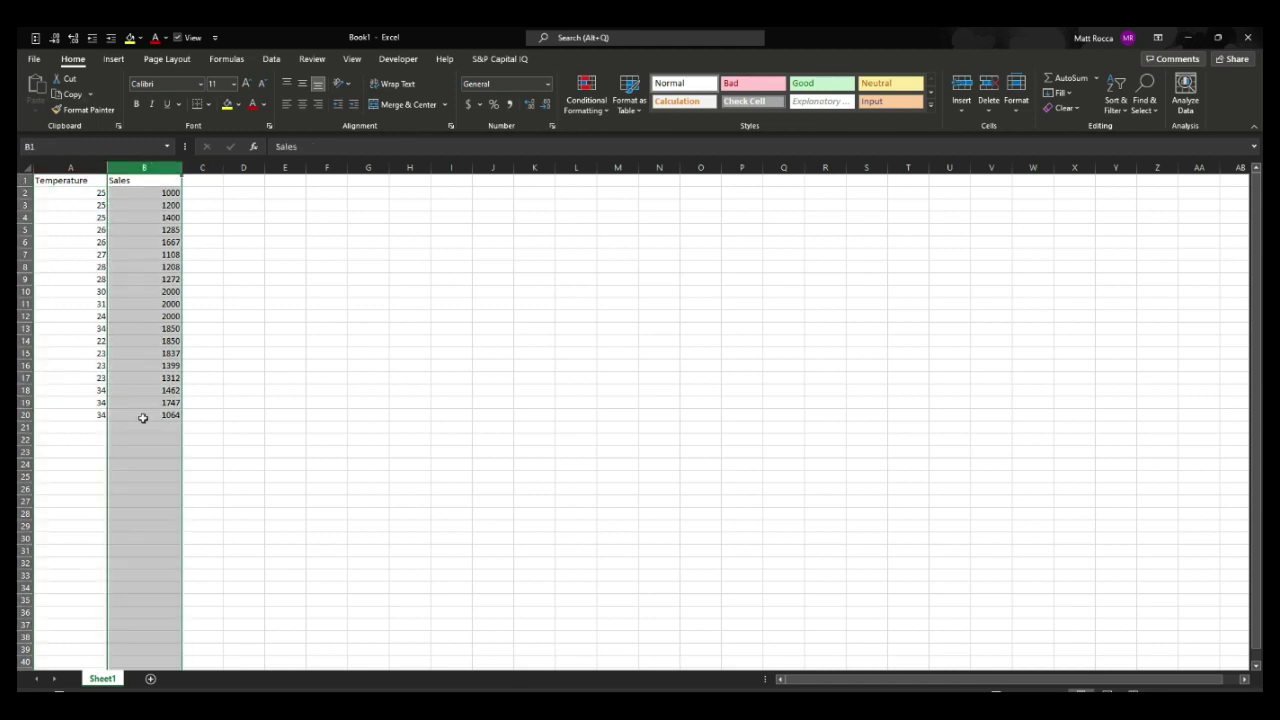
pyautogui.click(149, 230)
pyautogui.moveTo(166, 198); pyautogui.dragTo(168, 410)
pyautogui.click(167, 245)
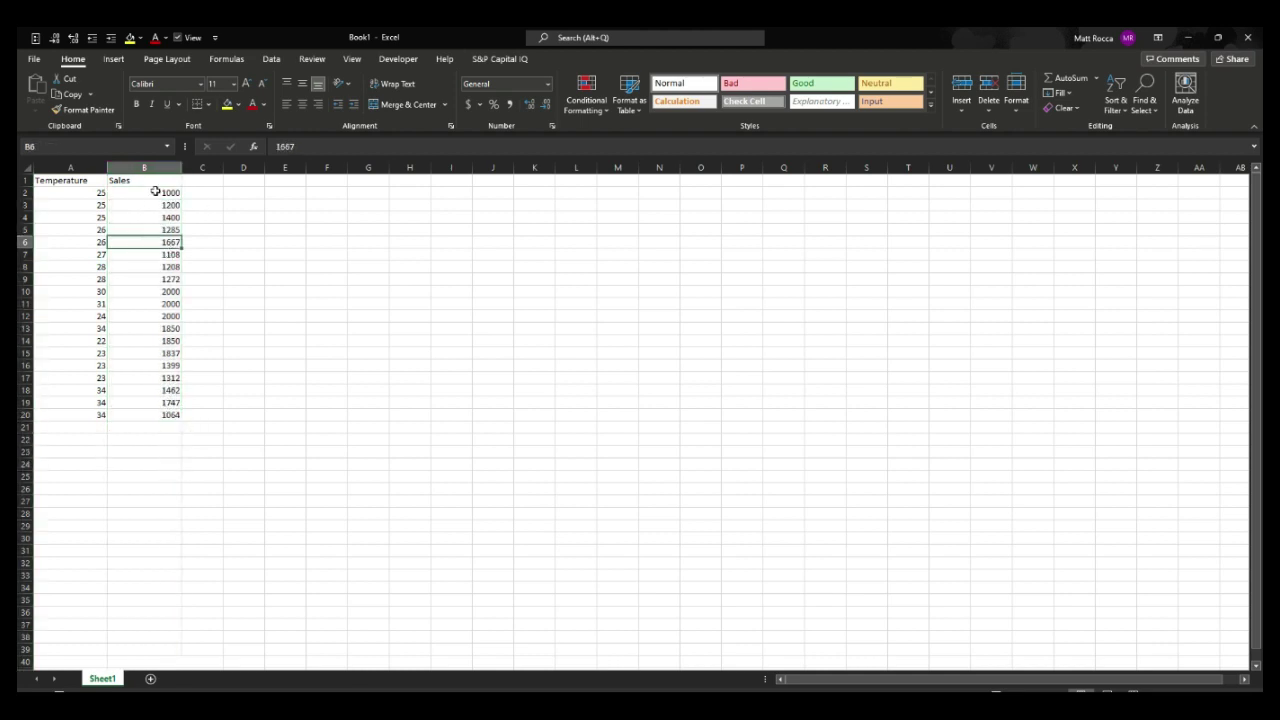
pyautogui.click(156, 192)
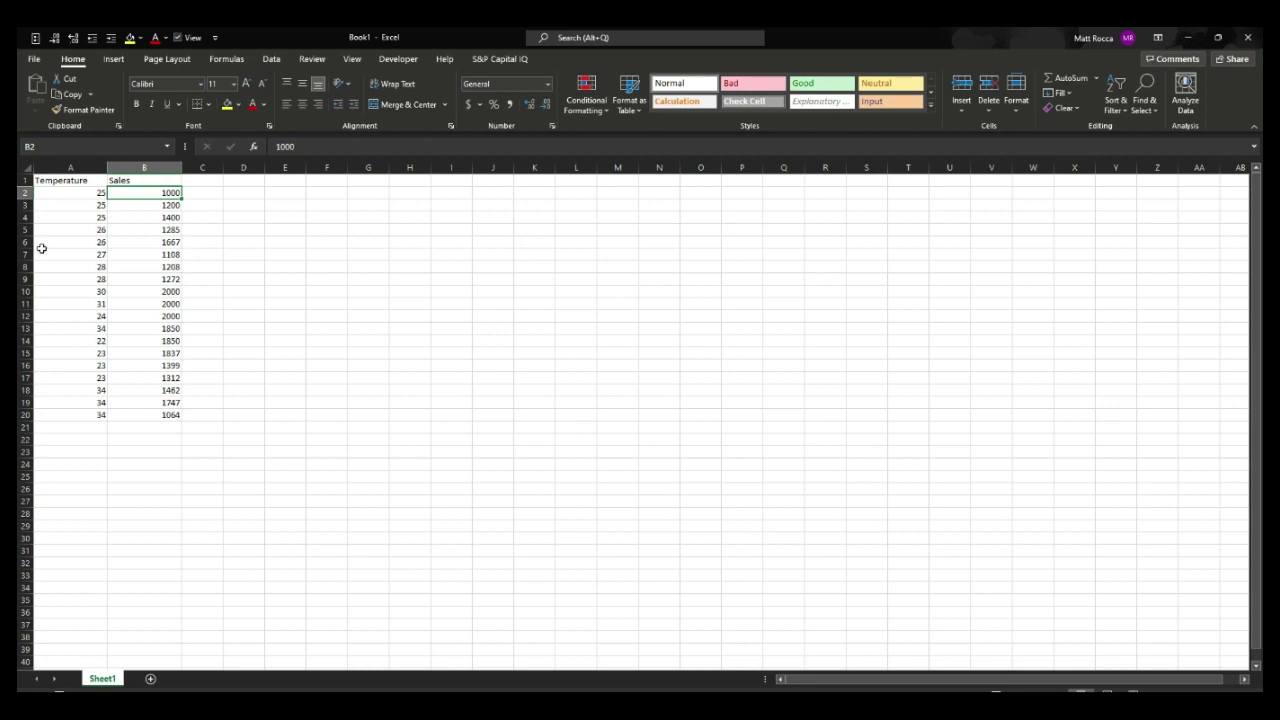
pyautogui.moveTo(93, 167); pyautogui.dragTo(94, 420)
pyautogui.click(80, 246)
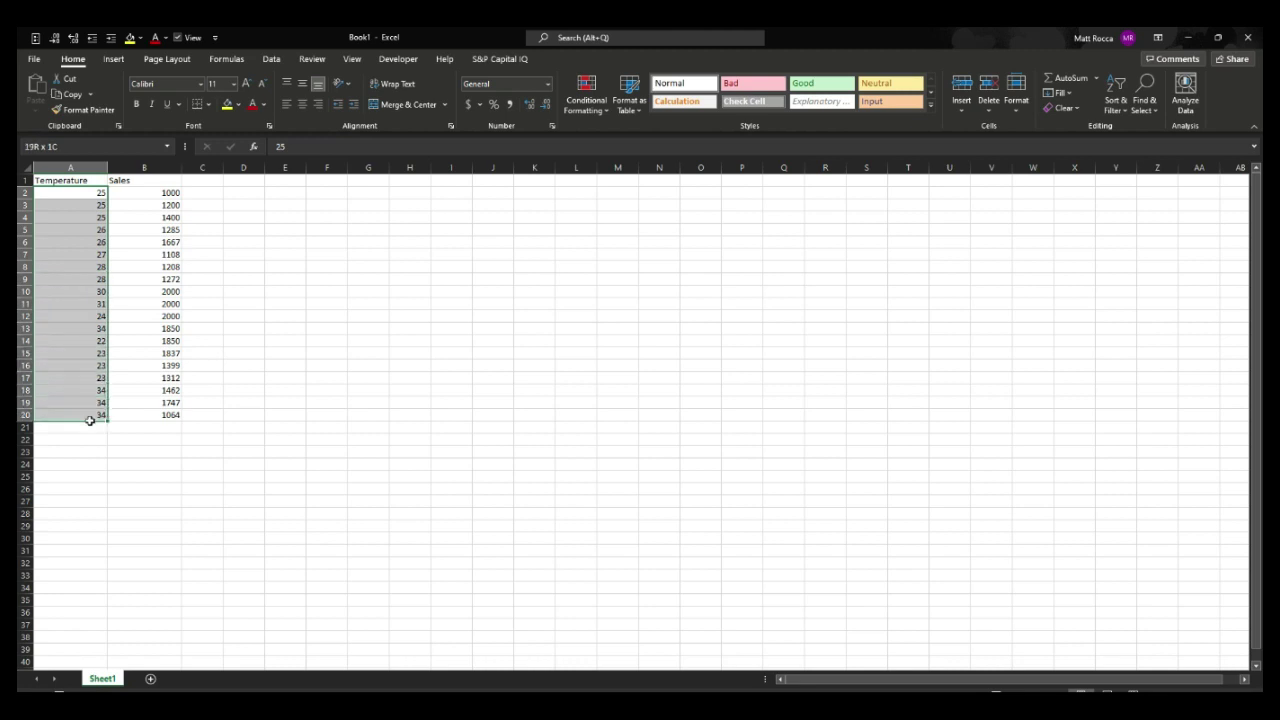
pyautogui.click(144, 167)
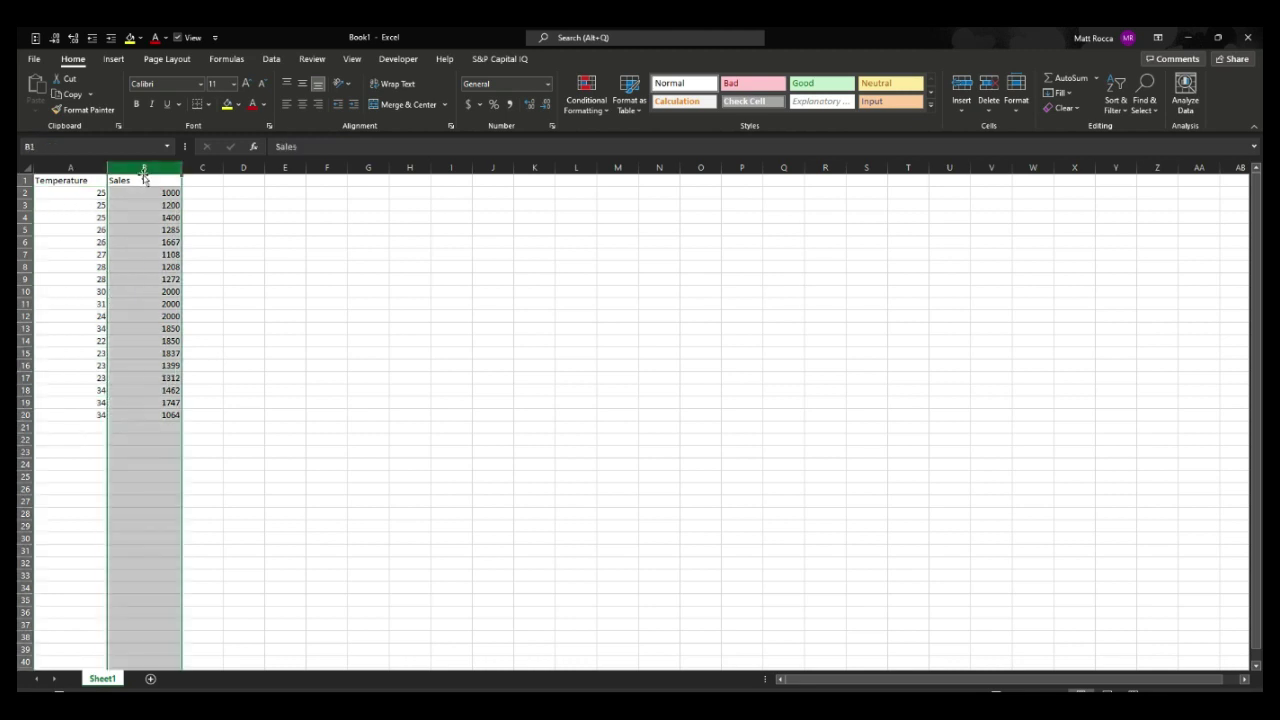
pyautogui.click(143, 279)
pyautogui.click(68, 167)
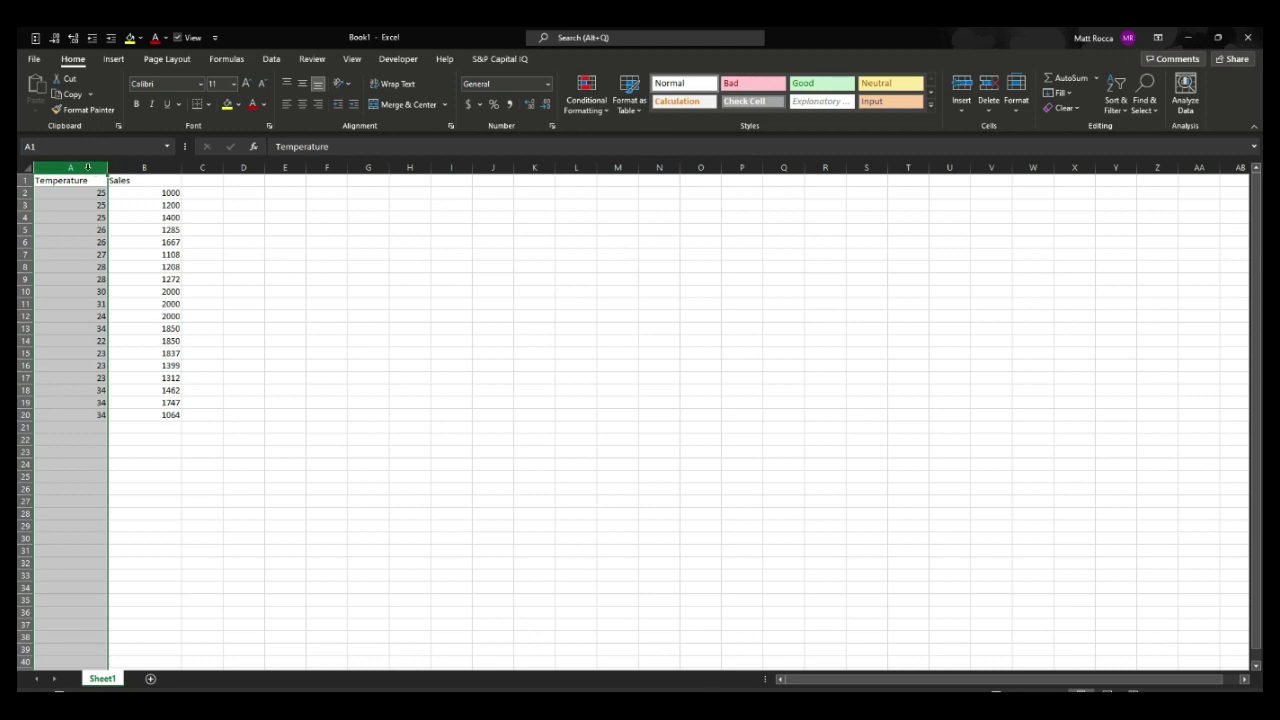
pyautogui.click(145, 166)
pyautogui.moveTo(146, 192); pyautogui.dragTo(148, 217)
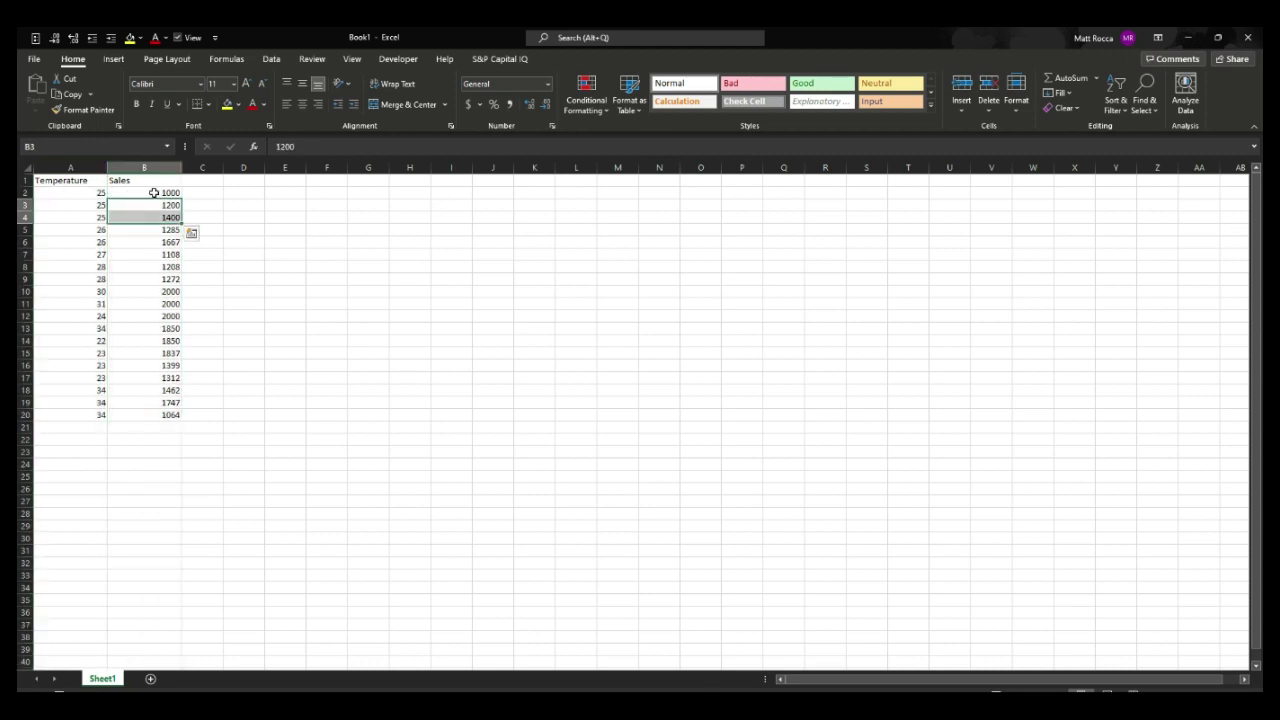
pyautogui.click(193, 216)
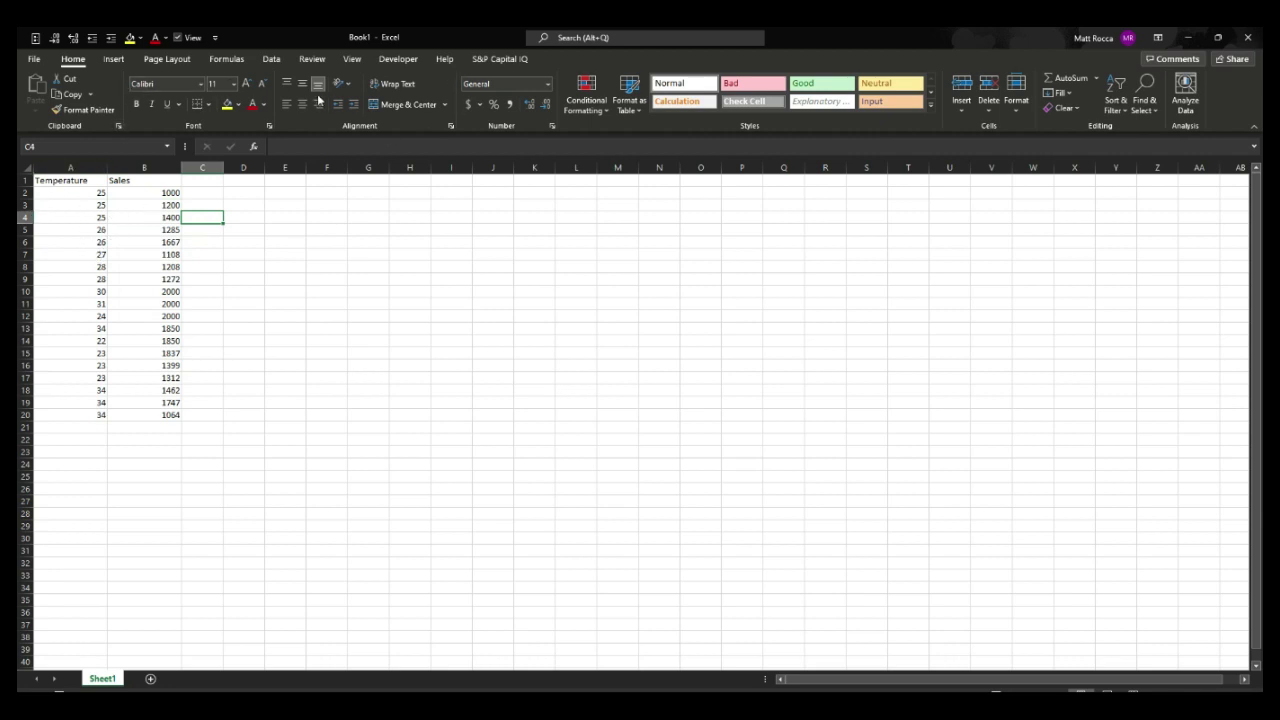
# Start the Regression tool from the Data Analysis tools
pyautogui.click(272, 60)
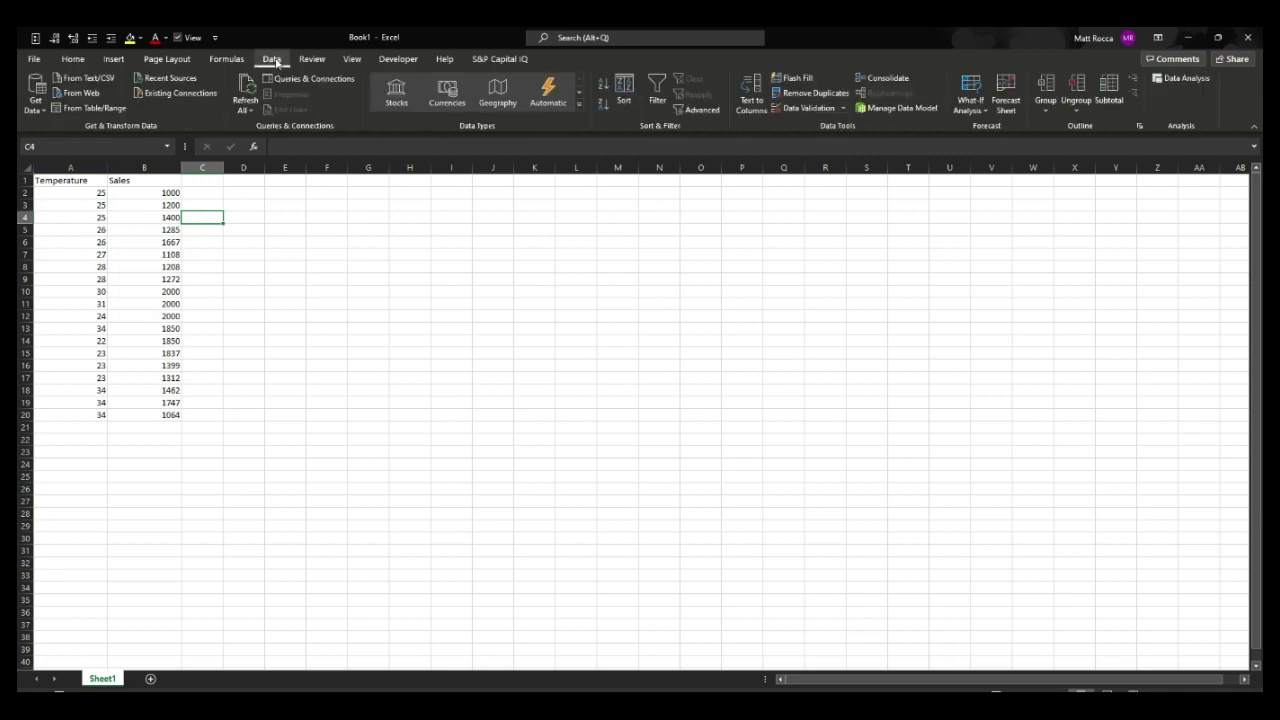
pyautogui.click(1184, 80)
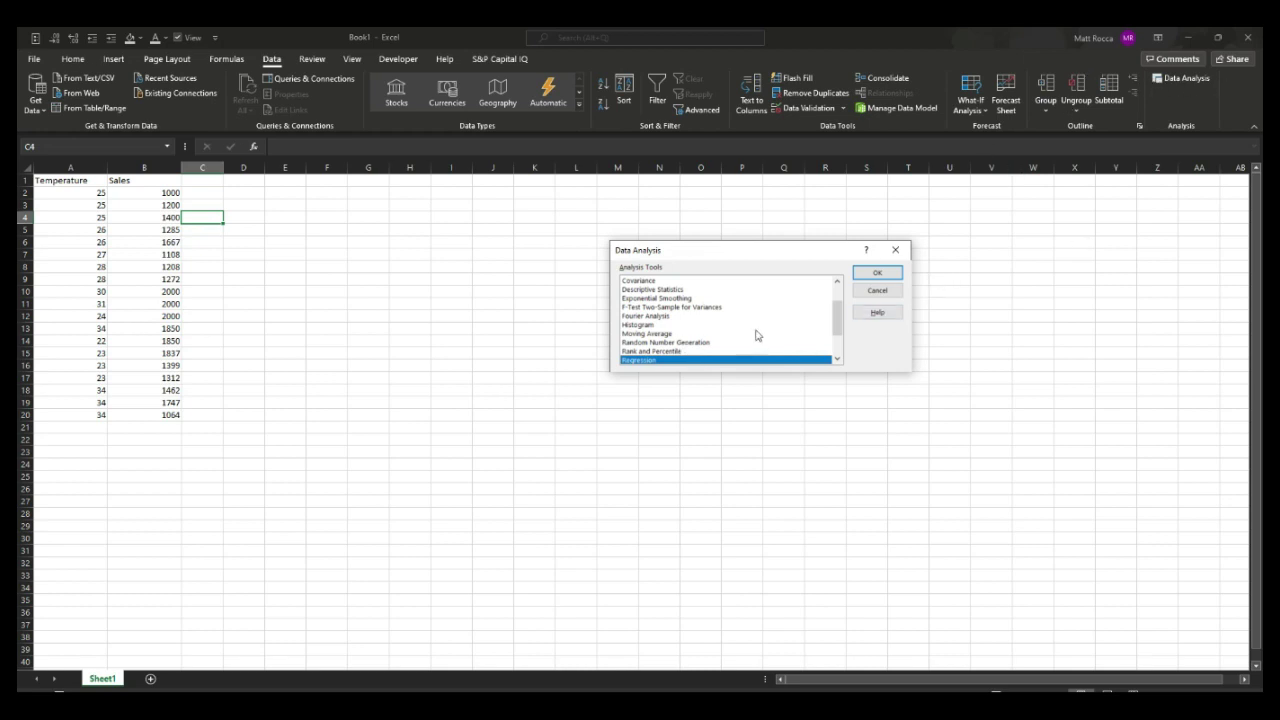
pyautogui.scroll(-2, 690, 315)
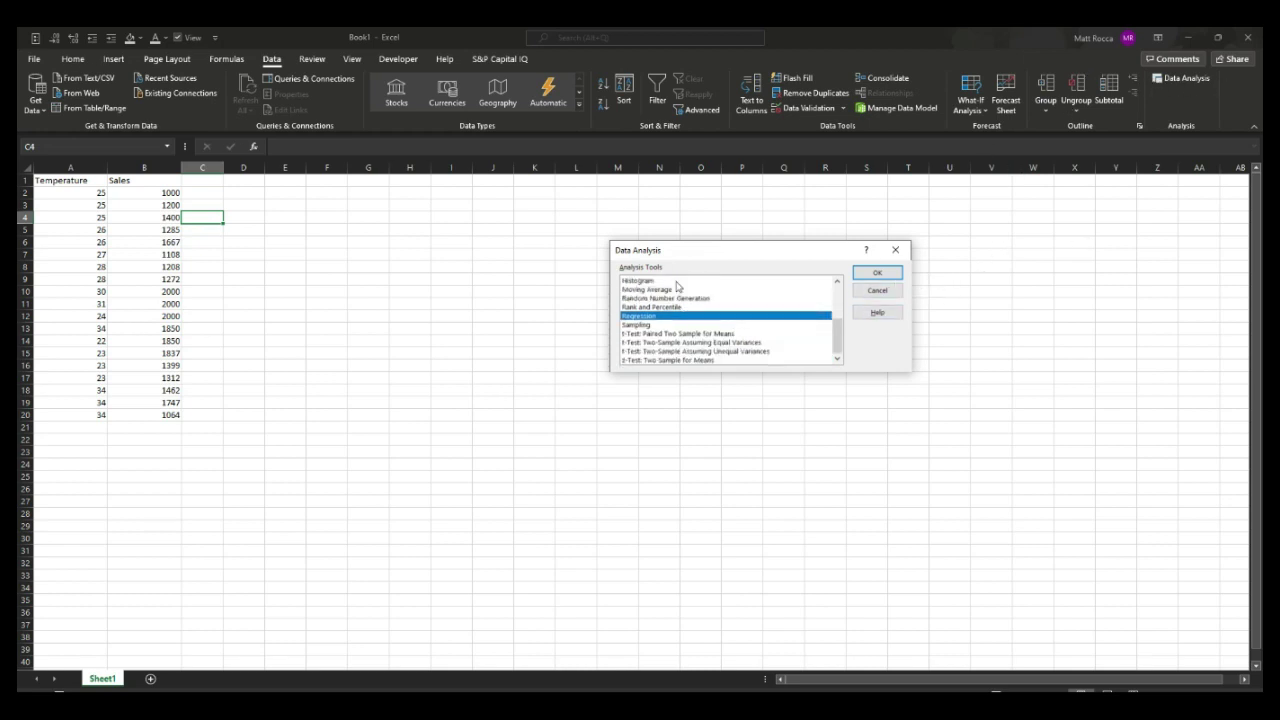
pyautogui.scroll(1, 676, 330)
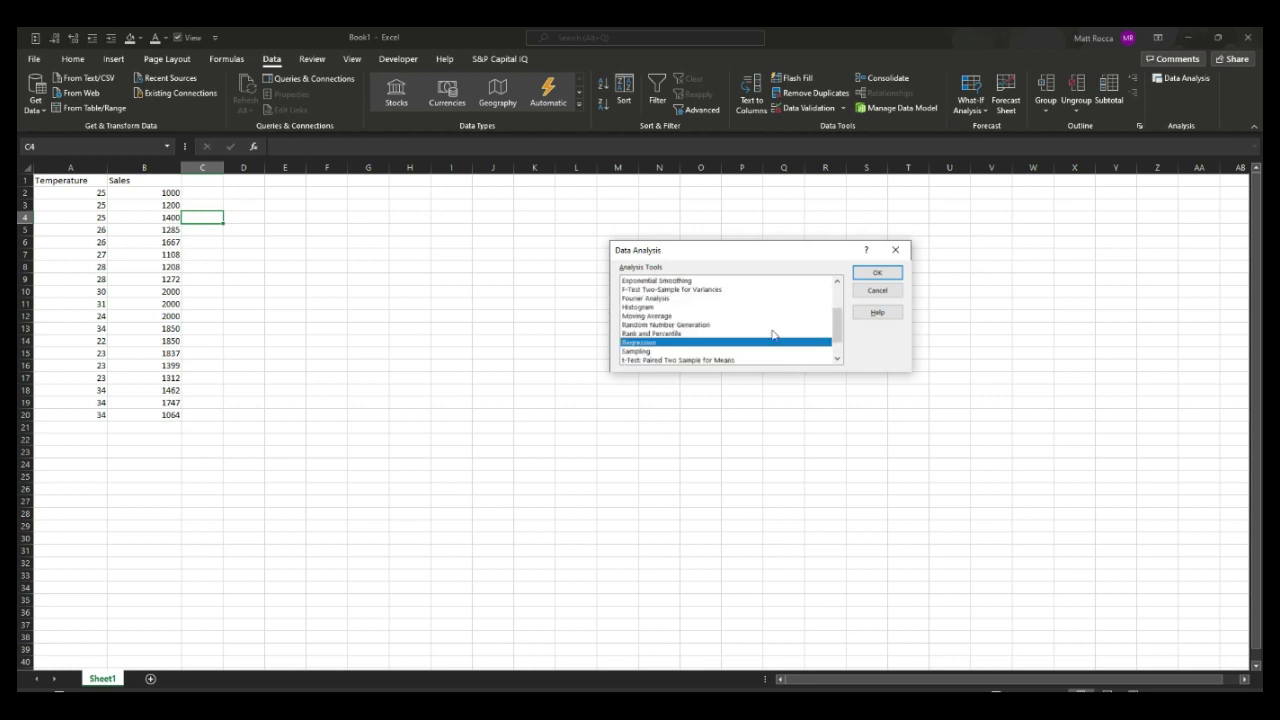
pyautogui.press('Return')
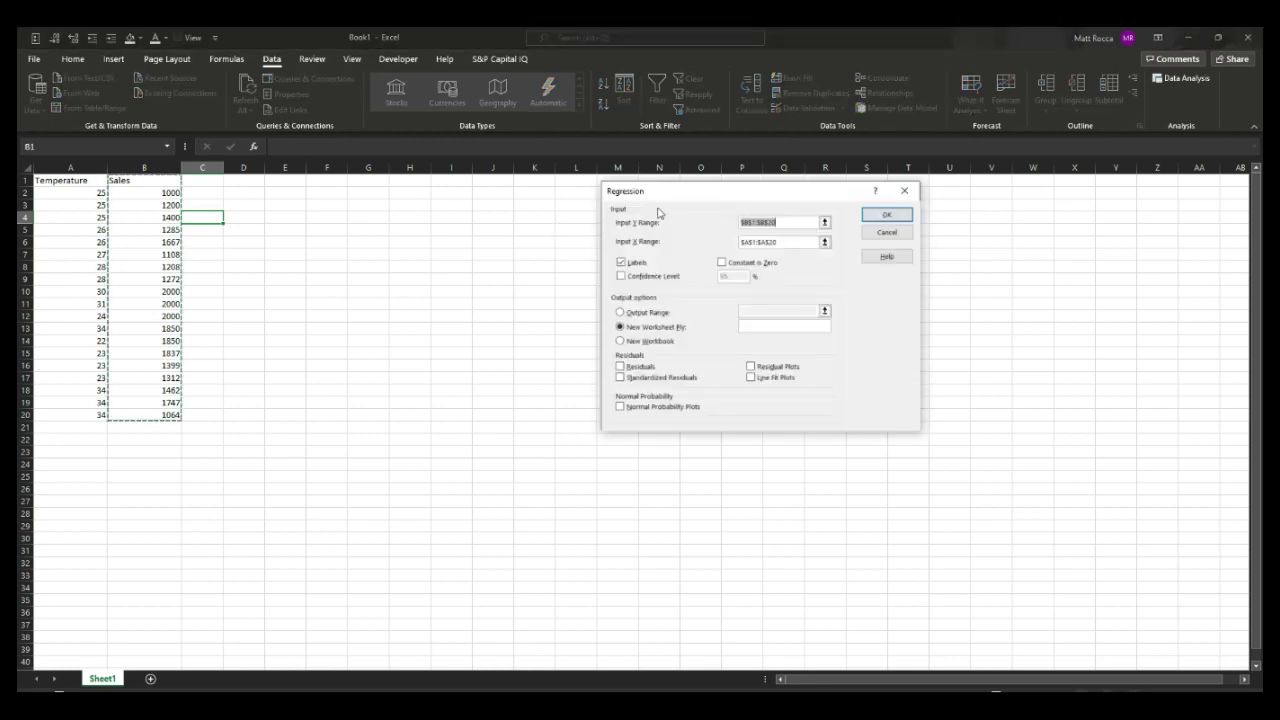
# Set the regression's Input Y Range to the Sales data in B1:B20, including its header
pyautogui.click(824, 224)
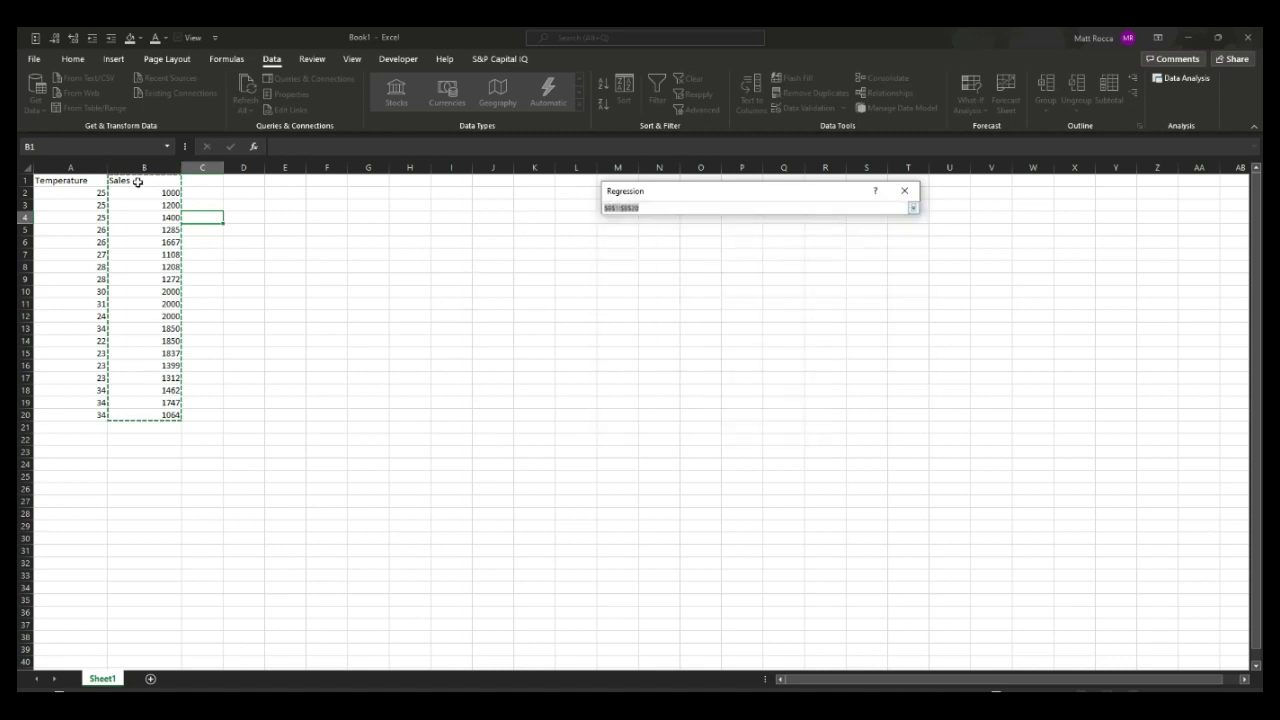
pyautogui.moveTo(138, 181); pyautogui.dragTo(150, 412)
pyautogui.press('Return')
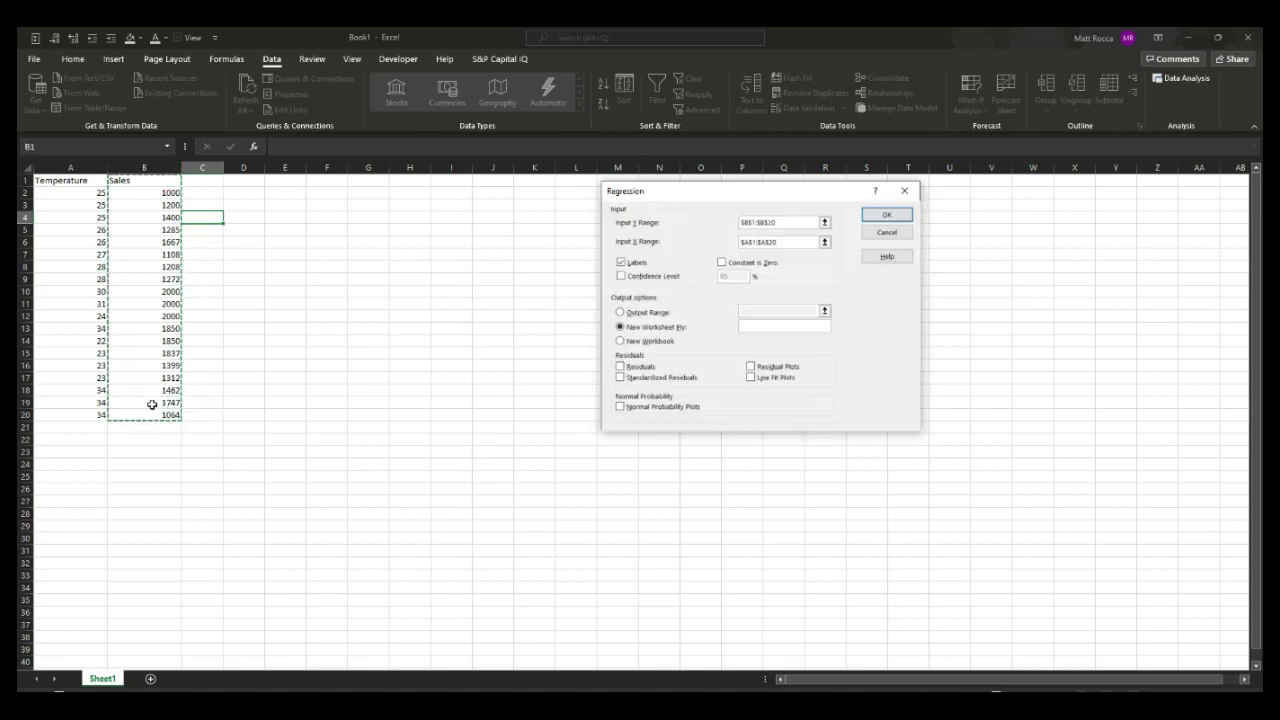
# Keep the Temperature data in A1:A20 as the Input X Range and run the regression with labels to a new worksheet
pyautogui.click(824, 242)
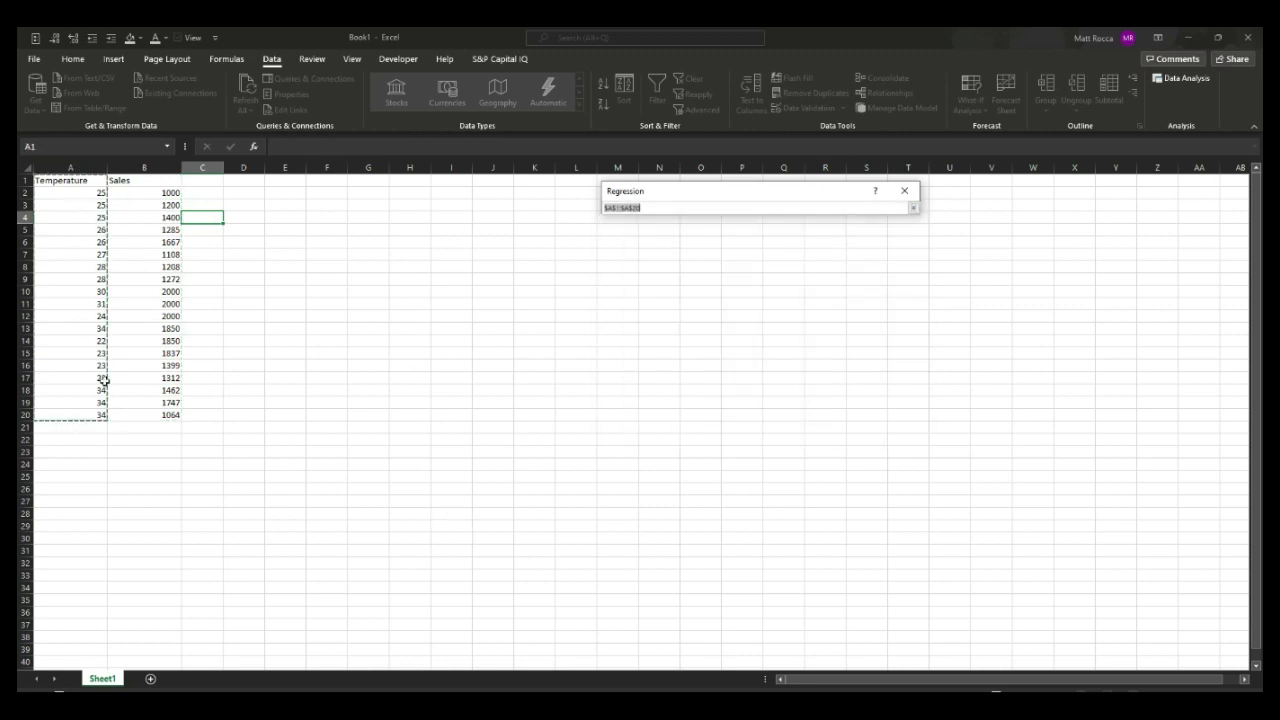
pyautogui.press('Return')
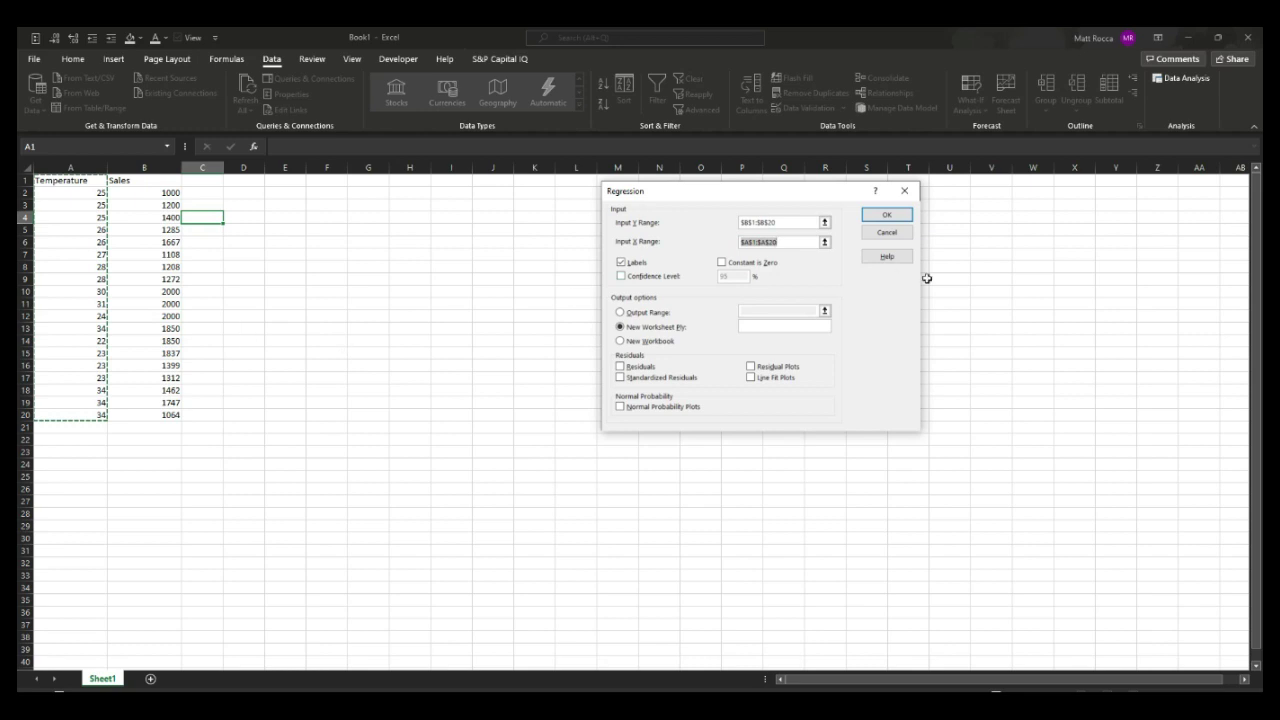
pyautogui.click(875, 218)
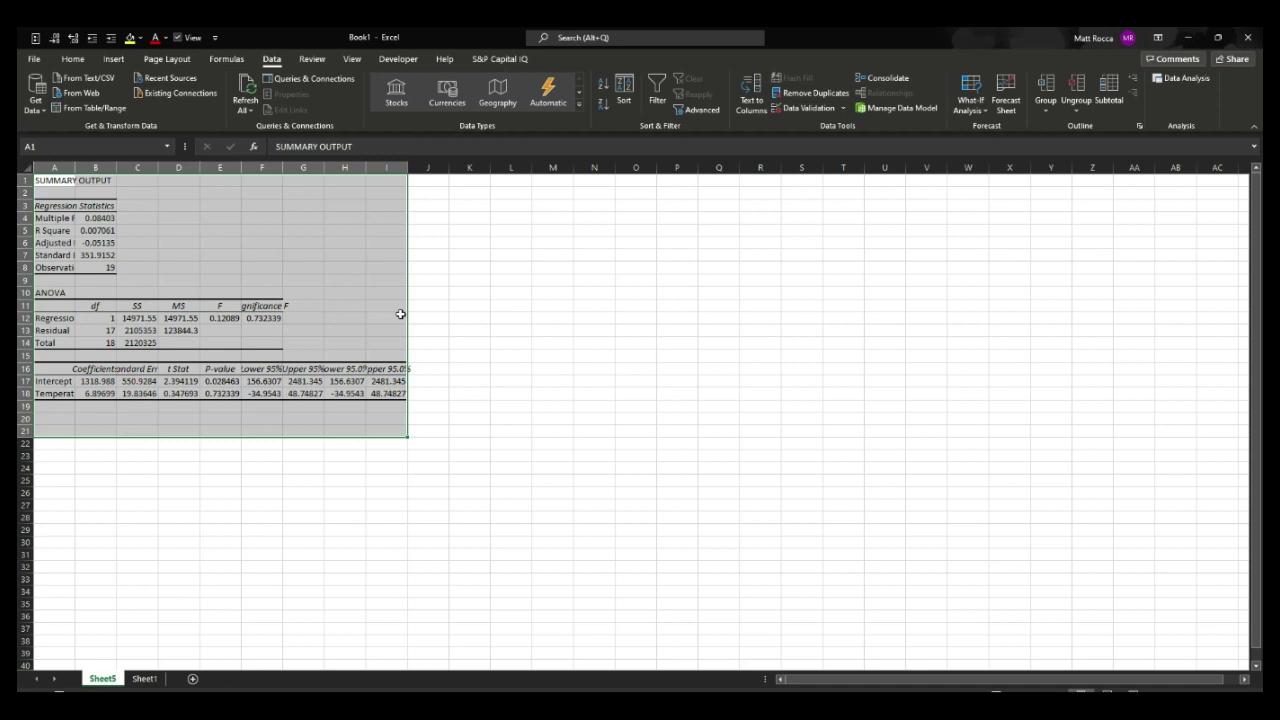
# Auto-fit all column widths on the regression summary output sheet
pyautogui.click(346, 297)
pyautogui.hotkey('alt', 'h')
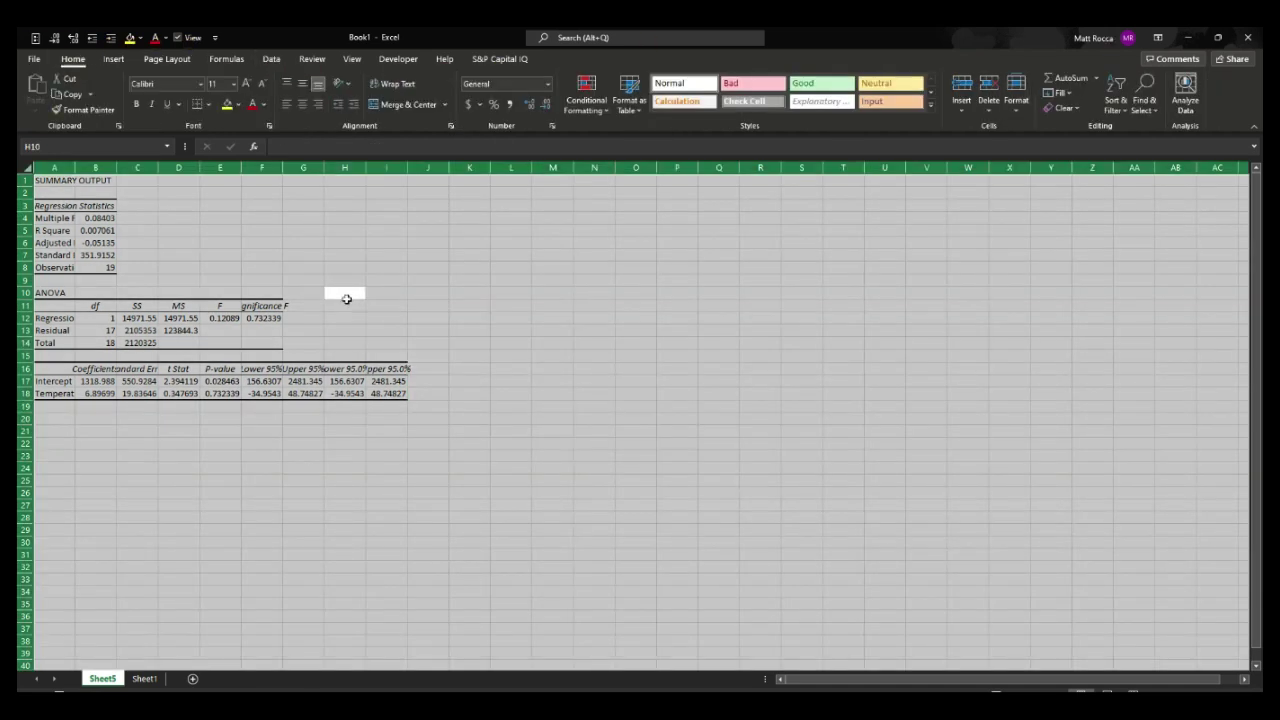
pyautogui.press('o')
pyautogui.press('i')
pyautogui.click(346, 300)
# Examine the Regression Statistics block in rows 3 to 8 of the summary output
pyautogui.press('Left')
pyautogui.press('Left')
pyautogui.press('Left')
pyautogui.press('Up')
pyautogui.press('Up')
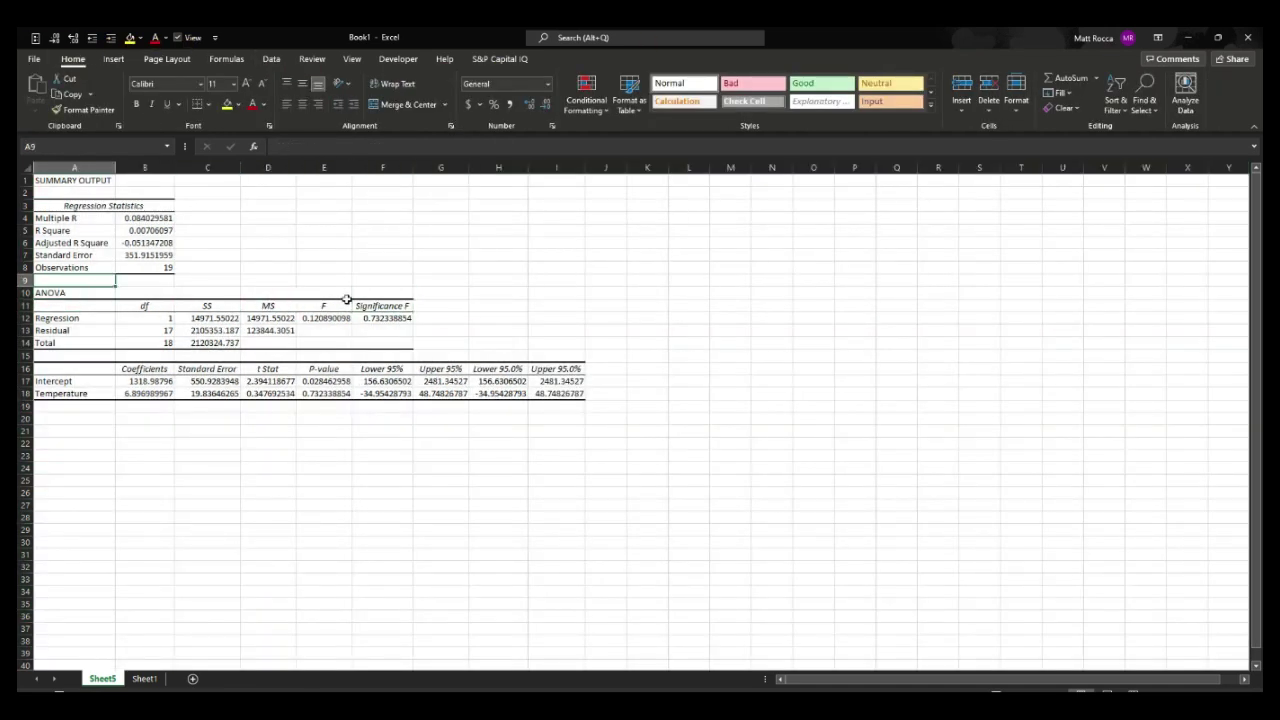
pyautogui.press('Up')
pyautogui.press('Up')
pyautogui.press('Up')
pyautogui.press('Up')
pyautogui.press('Up')
pyautogui.press('Down')
pyautogui.press('Down')
pyautogui.press('Down')
pyautogui.press('Down')
pyautogui.press('Down')
pyautogui.press('Down')
pyautogui.press('Up')
pyautogui.press('Up')
pyautogui.press('Up')
pyautogui.press('Up')
pyautogui.press('Up')
pyautogui.press('Up')
pyautogui.press('Up')
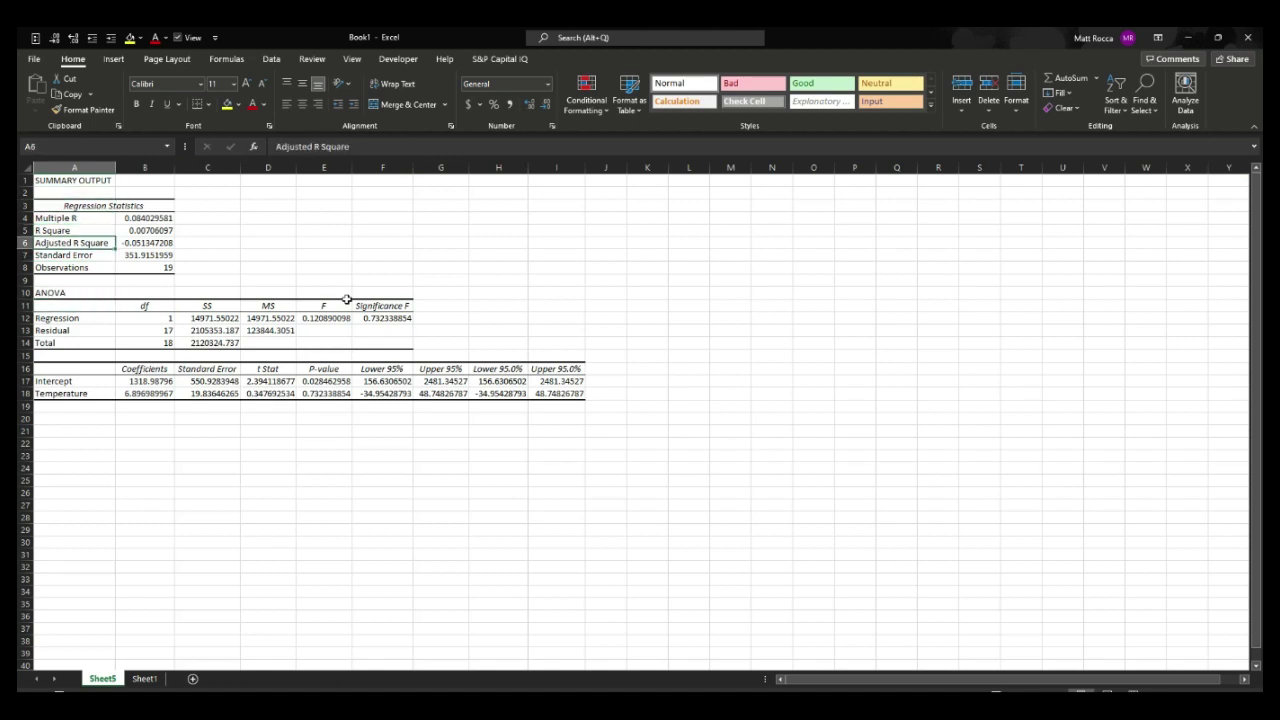
pyautogui.hotkey('shift', 'Right')
pyautogui.hotkey('shift', 'Right')
pyautogui.hotkey('shift', 'Right')
pyautogui.hotkey('shift', 'Down')
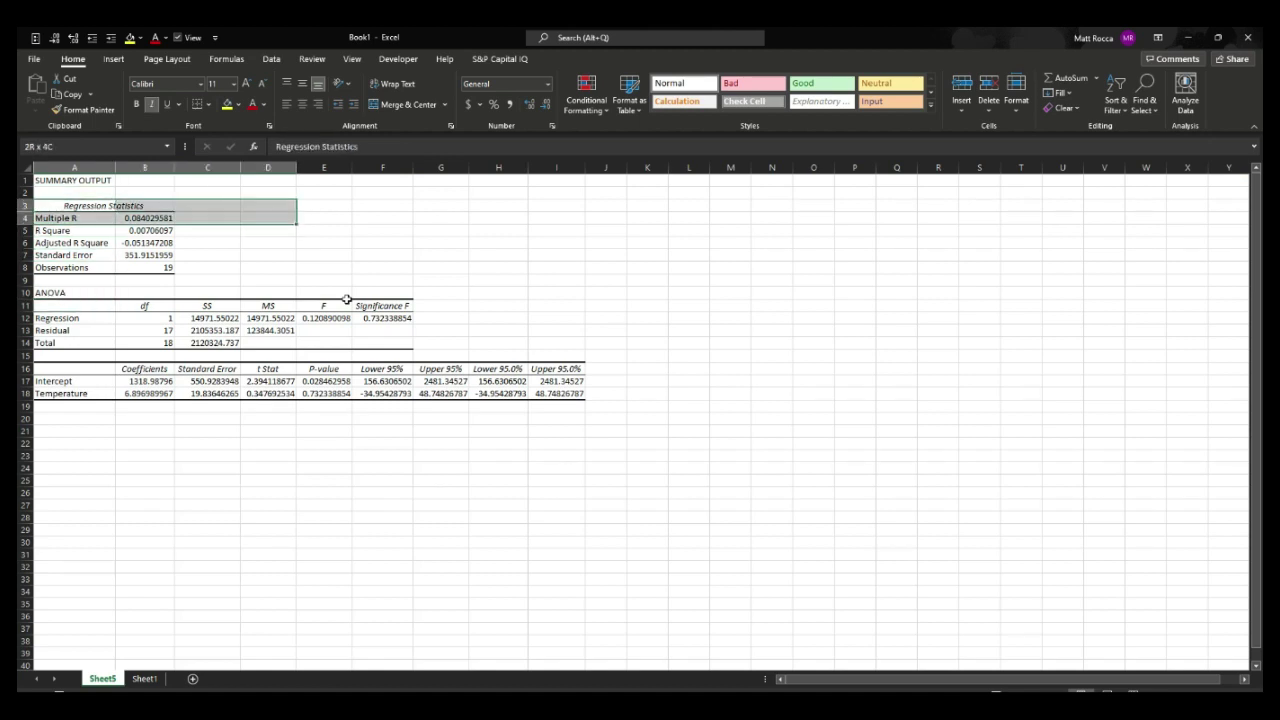
pyautogui.hotkey('shift', 'Down')
pyautogui.hotkey('shift', 'Down')
pyautogui.hotkey('shift', 'Down')
pyautogui.hotkey('shift', 'Down')
pyautogui.hotkey('shift', 'space')
pyautogui.press('Left')
pyautogui.press('Down')
pyautogui.press('Up')
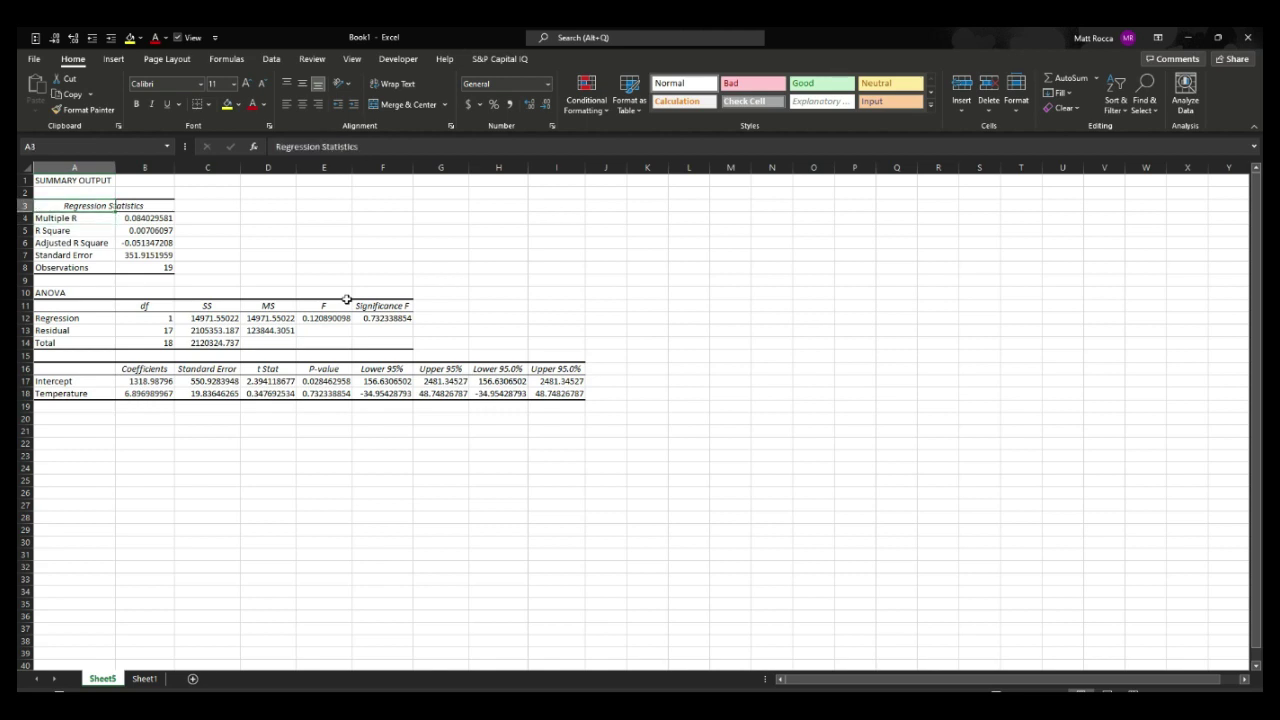
pyautogui.press('Up')
pyautogui.press('Down')
pyautogui.press('Down')
pyautogui.press('Down')
pyautogui.press('Down')
pyautogui.press('Down')
pyautogui.press('Up')
pyautogui.press('Up')
pyautogui.press('Up')
pyautogui.press('Up')
# Select the Regression Statistics block in A3:C8 to highlight it
pyautogui.hotkey('shift', 'Down')
pyautogui.hotkey('shift', 'Down')
pyautogui.hotkey('shift', 'Down')
pyautogui.hotkey('shift', 'Down')
pyautogui.hotkey('shift', 'Down')
pyautogui.hotkey('shift', 'Right')
pyautogui.hotkey('shift', 'Right')
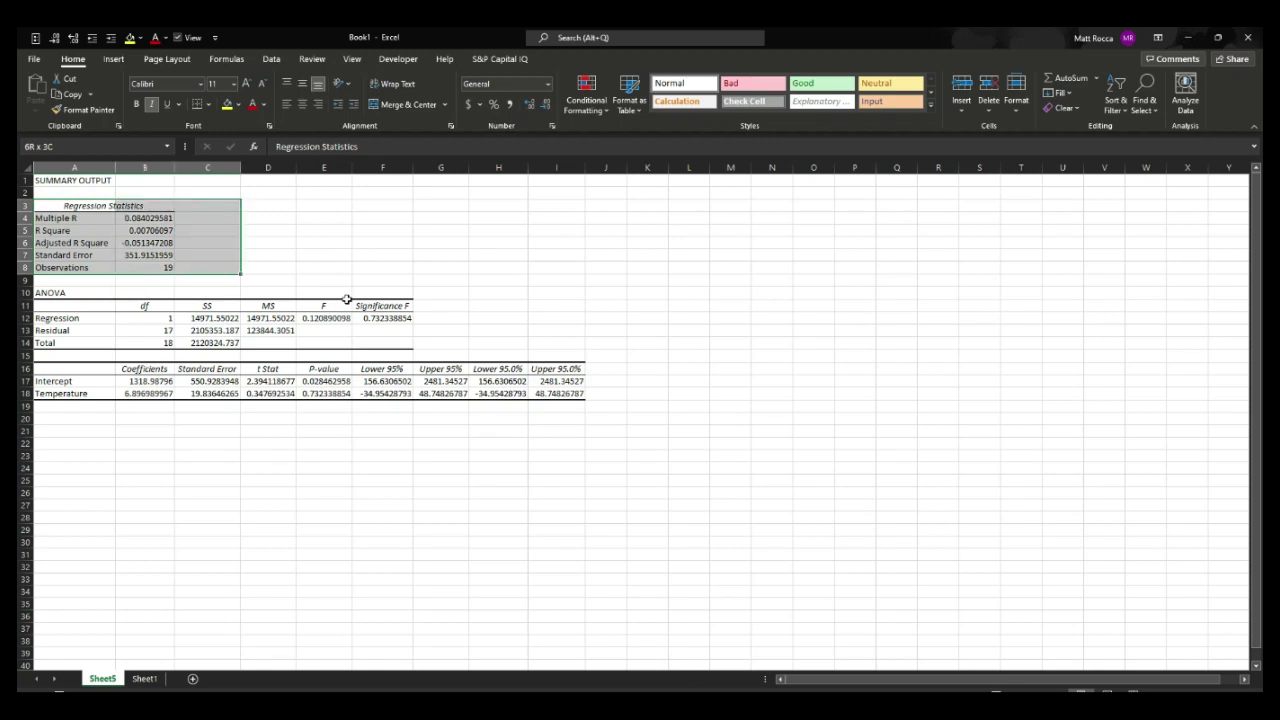
pyautogui.hotkey('shift', 'Right')
pyautogui.hotkey('shift', 'Right')
pyautogui.hotkey('shift', 'Right')
pyautogui.hotkey('shift', 'Left')
pyautogui.hotkey('shift', 'Left')
pyautogui.hotkey('shift', 'space')
pyautogui.press('Down')
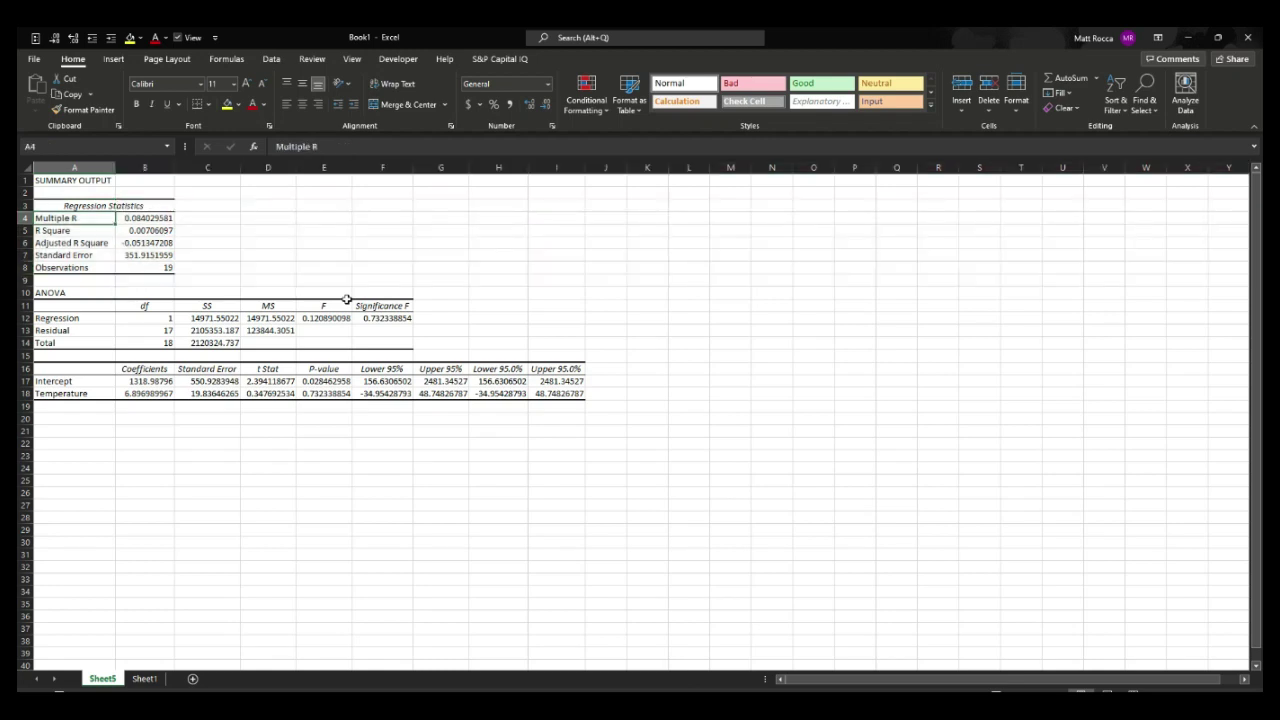
pyautogui.press('Up')
pyautogui.press('Up')
pyautogui.press('Down')
pyautogui.press('Down')
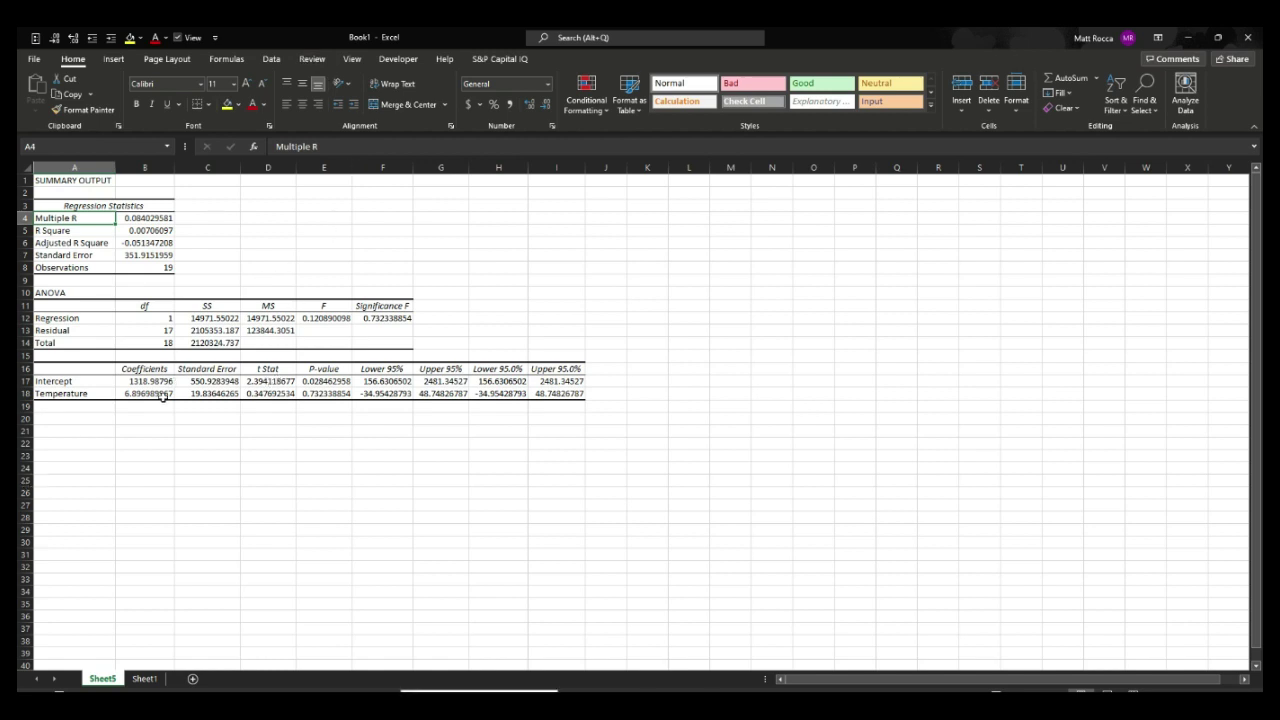
# Highlight the Intercept and Temperature coefficients in B17:B18 with a yellow fill
pyautogui.click(165, 381)
pyautogui.keyDown('shift'); pyautogui.click(160, 396); pyautogui.keyUp('shift')
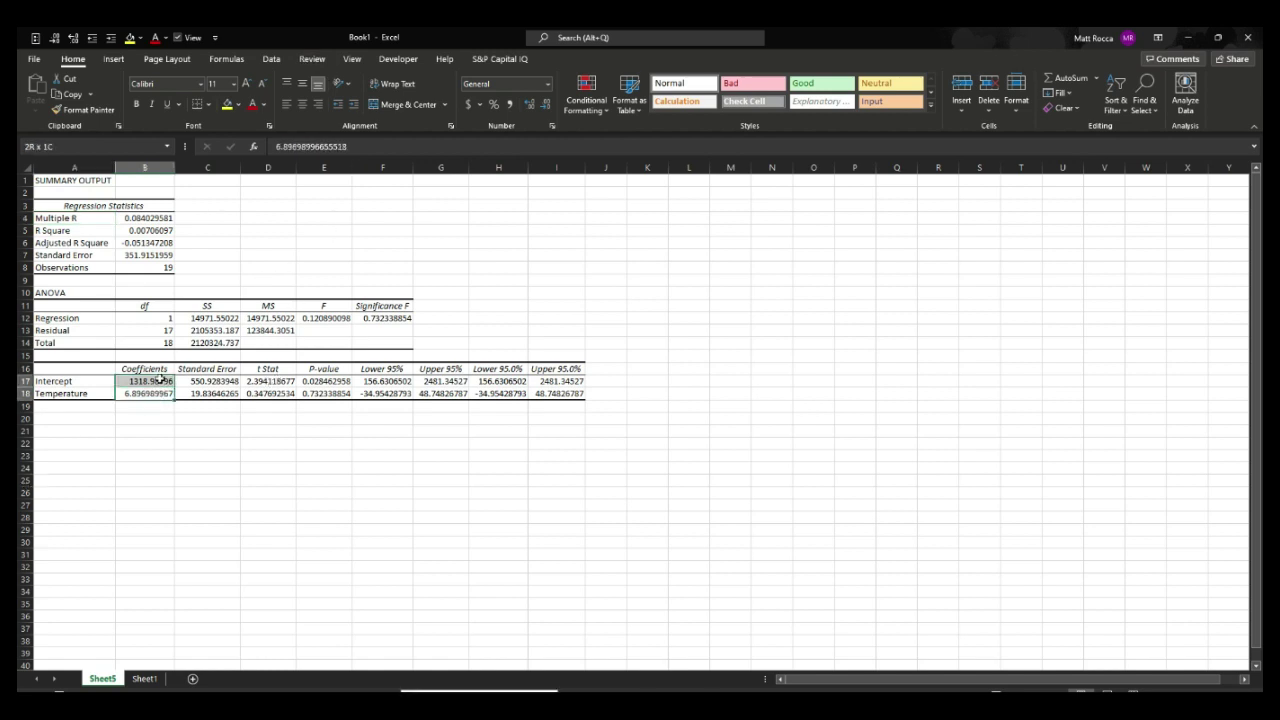
pyautogui.click(228, 104)
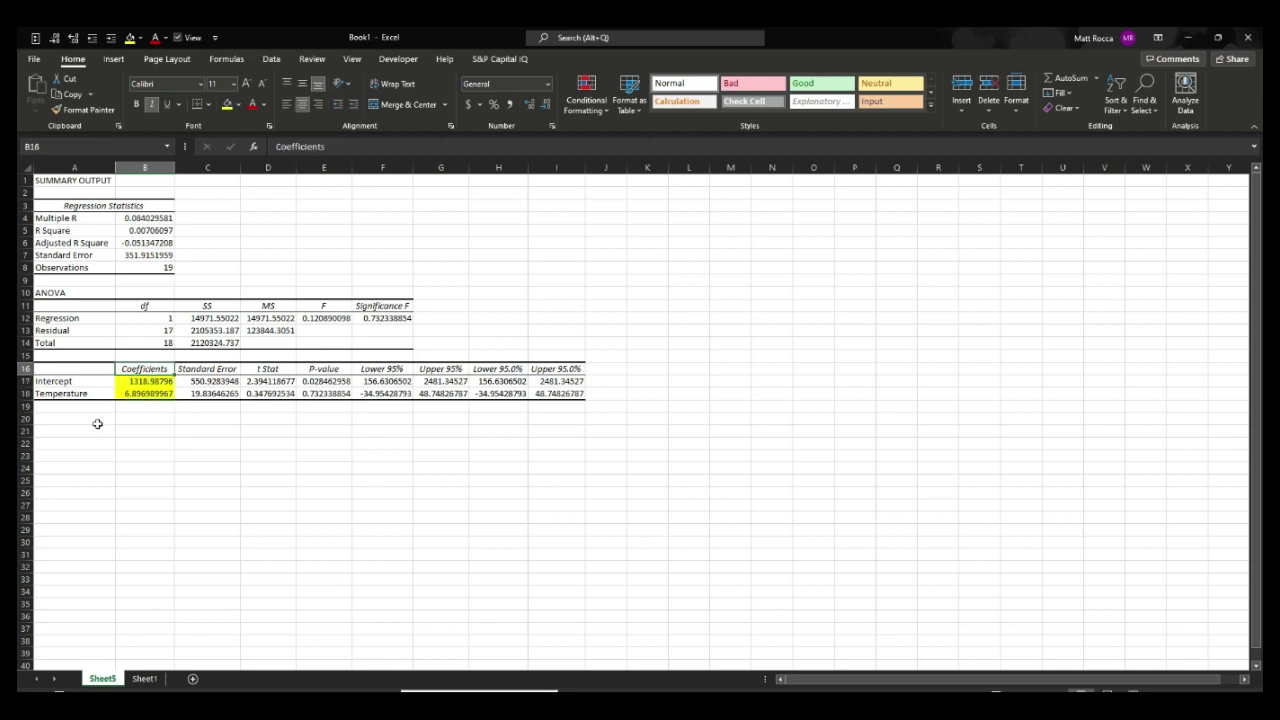
# Examine the Intercept and Temperature coefficients in the coefficient table of the summary output
pyautogui.click(69, 397)
pyautogui.click(132, 384)
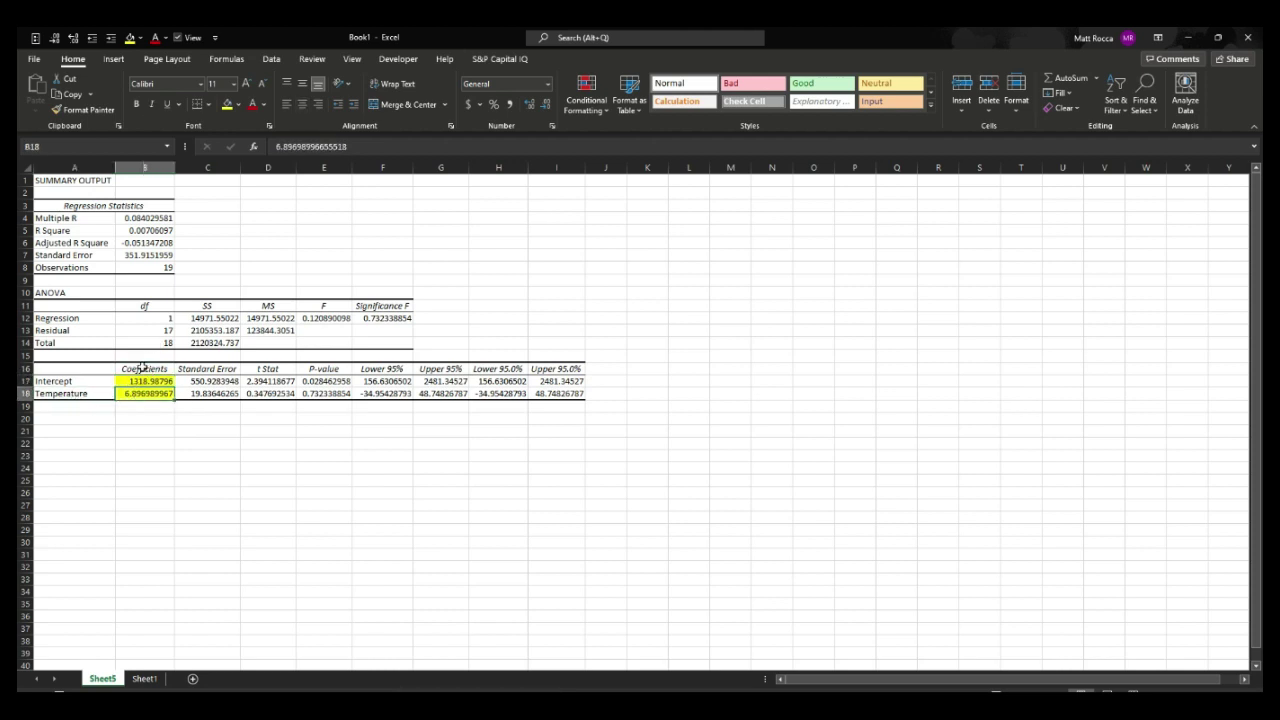
pyautogui.click(146, 393)
pyautogui.click(130, 406)
pyautogui.click(145, 369)
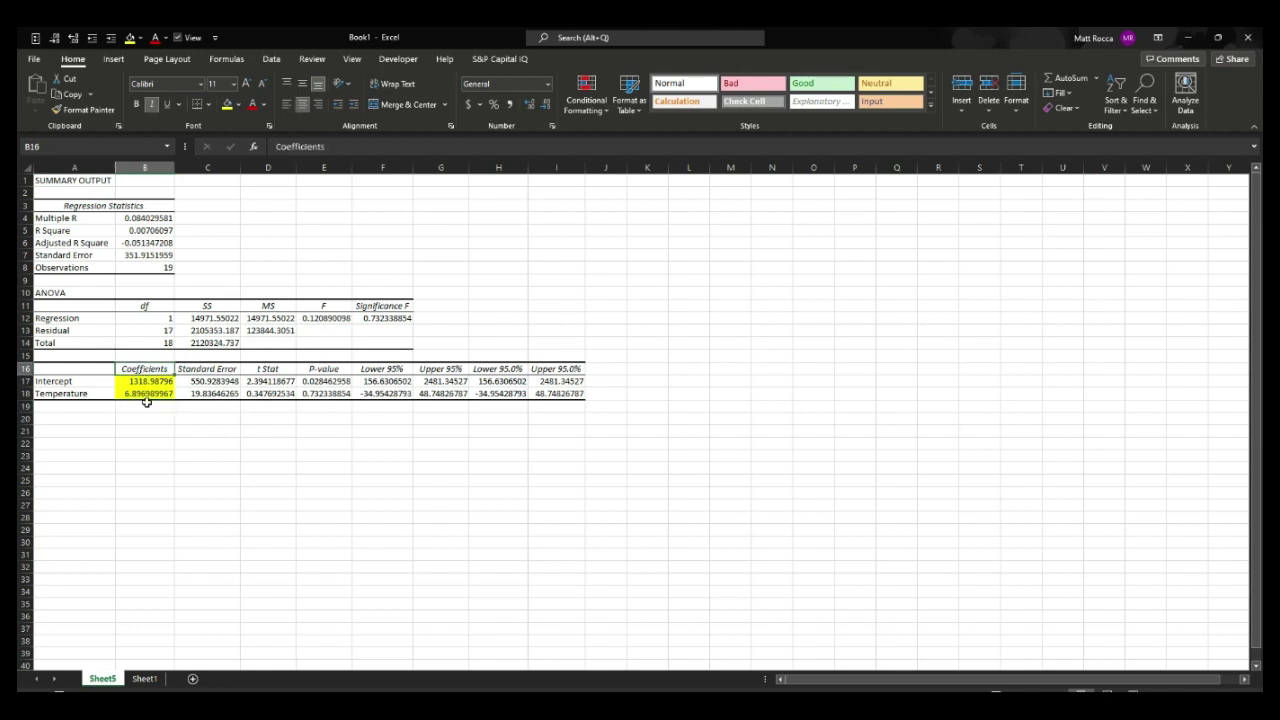
pyautogui.click(146, 393)
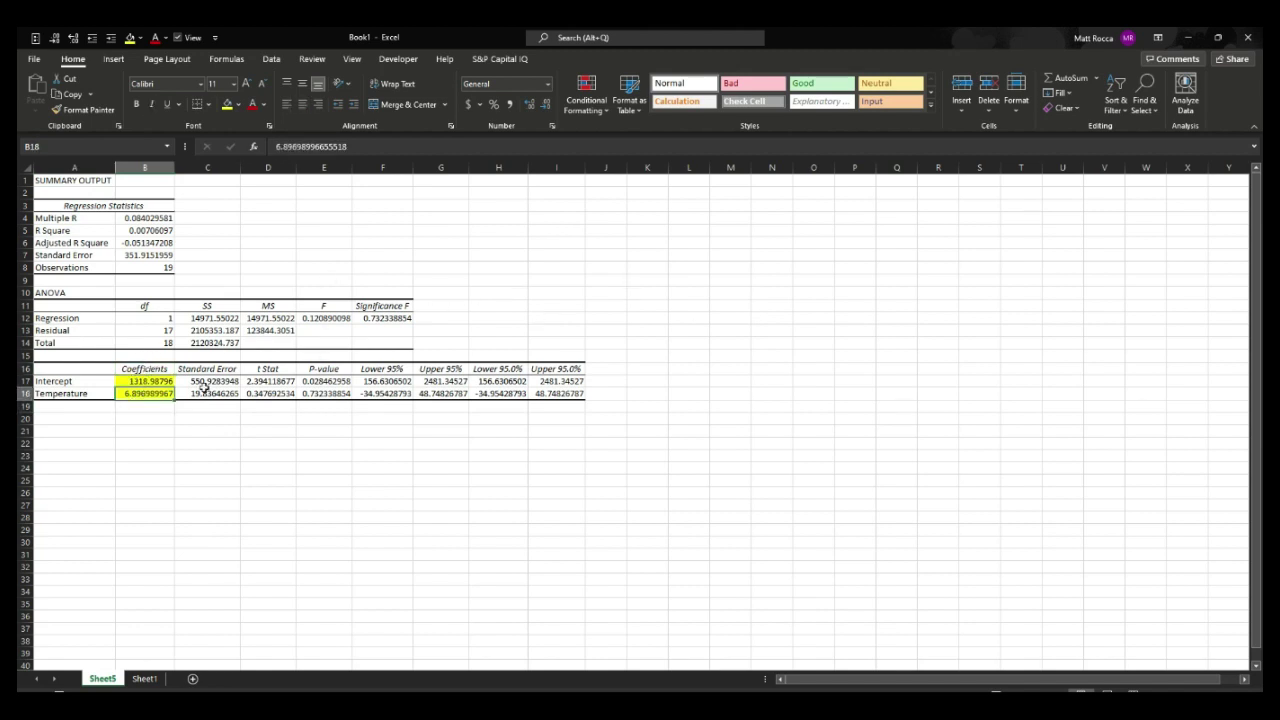
# Review the Temperature and Sales columns on Sheet1 and return to the regression output on Sheet5
pyautogui.click(145, 679)
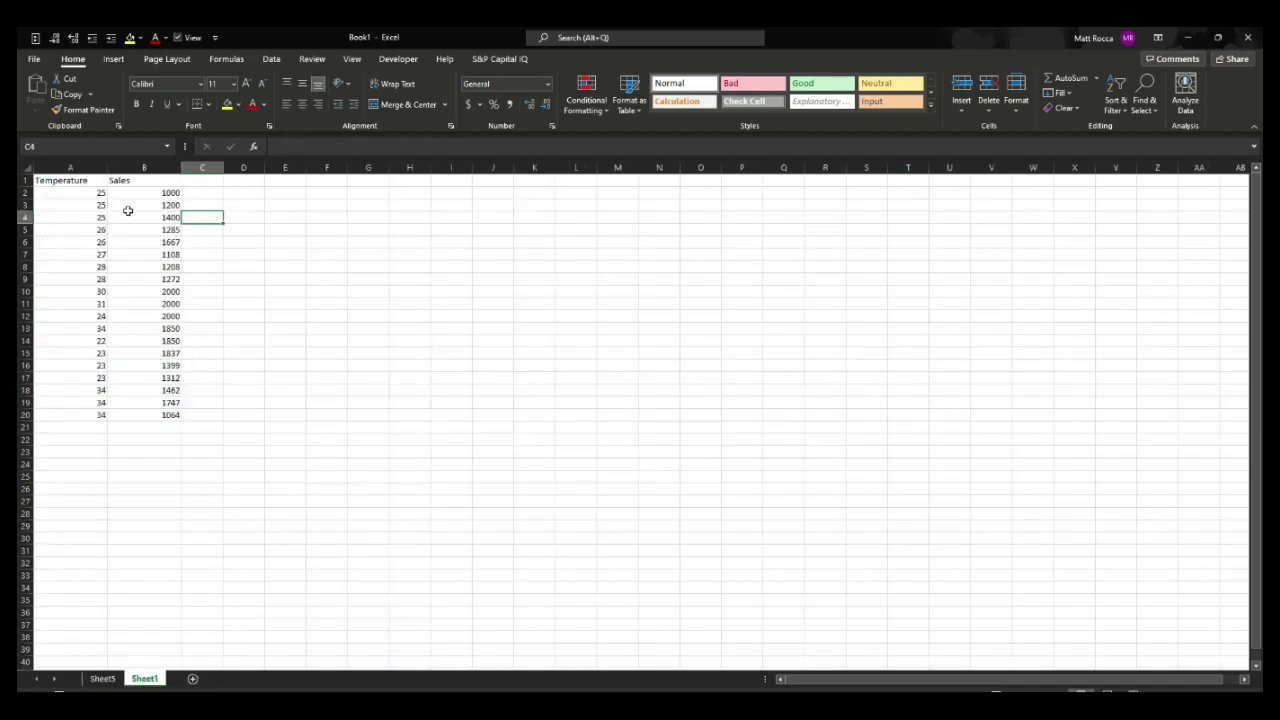
pyautogui.moveTo(70, 167); pyautogui.dragTo(144, 167)
pyautogui.click(160, 291)
pyautogui.click(102, 679)
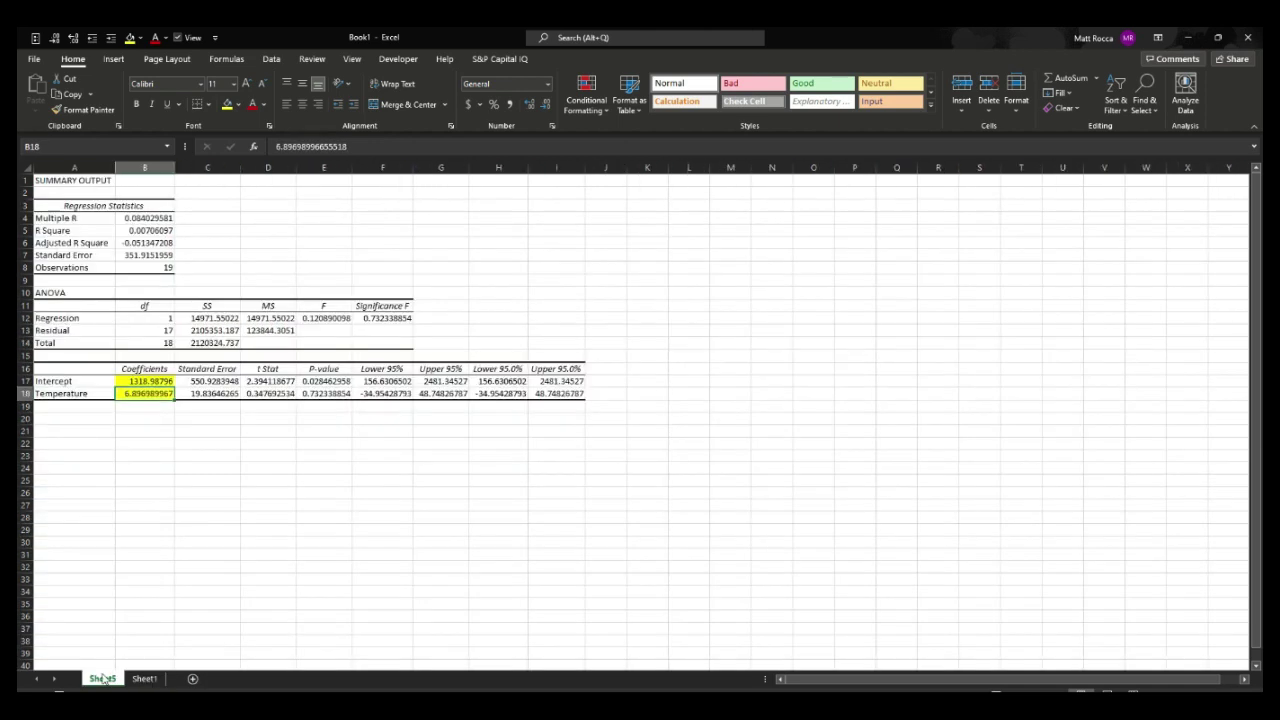
# Display the Temperature coefficient in B18 with two decimal places
pyautogui.click(62, 394)
pyautogui.click(143, 394)
pyautogui.moveTo(158, 380); pyautogui.dragTo(156, 393)
pyautogui.click(156, 394)
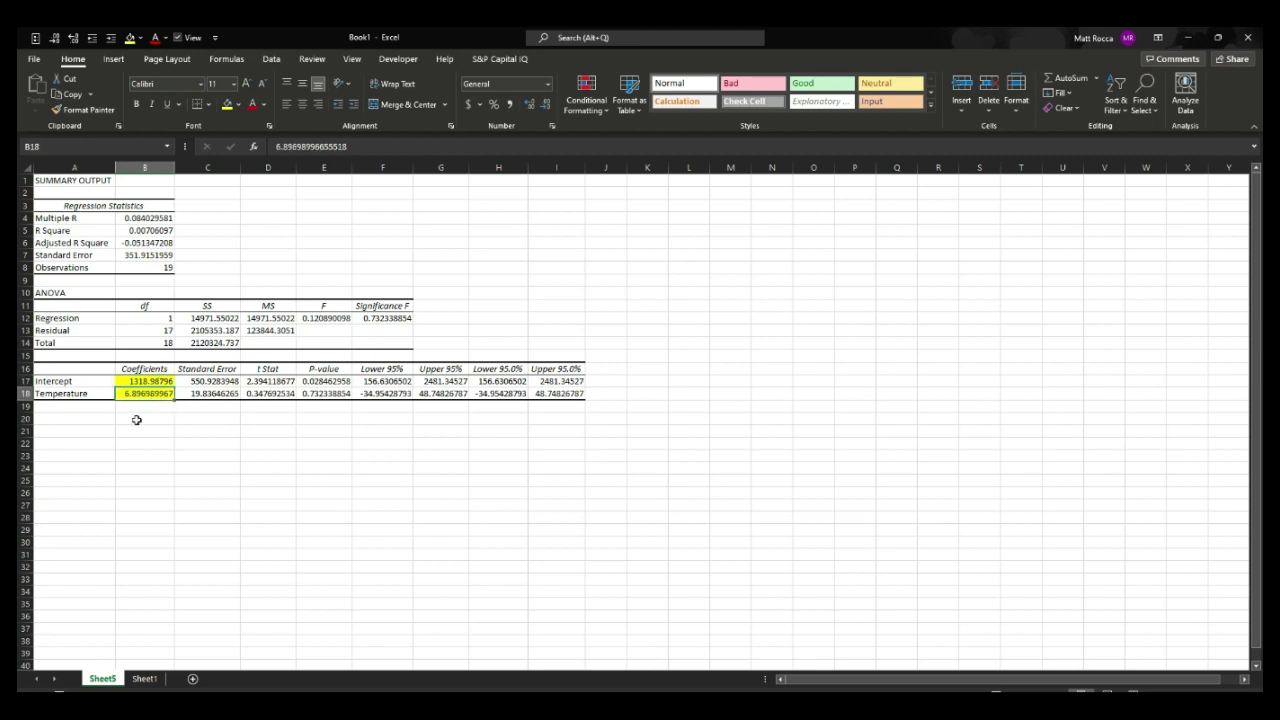
pyautogui.click(529, 104)
pyautogui.click(529, 104)
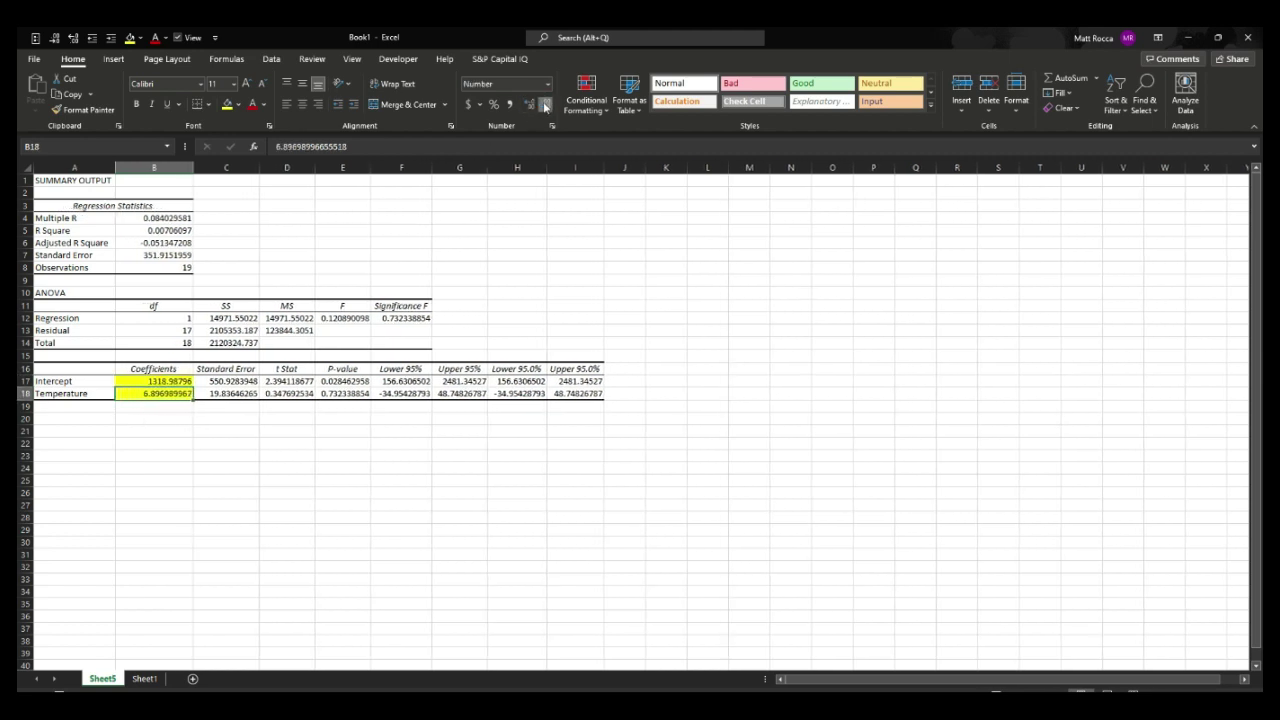
pyautogui.click(546, 106)
pyautogui.click(546, 106)
pyautogui.click(546, 106)
pyautogui.click(546, 106)
pyautogui.click(546, 106)
pyautogui.click(546, 106)
pyautogui.click(546, 106)
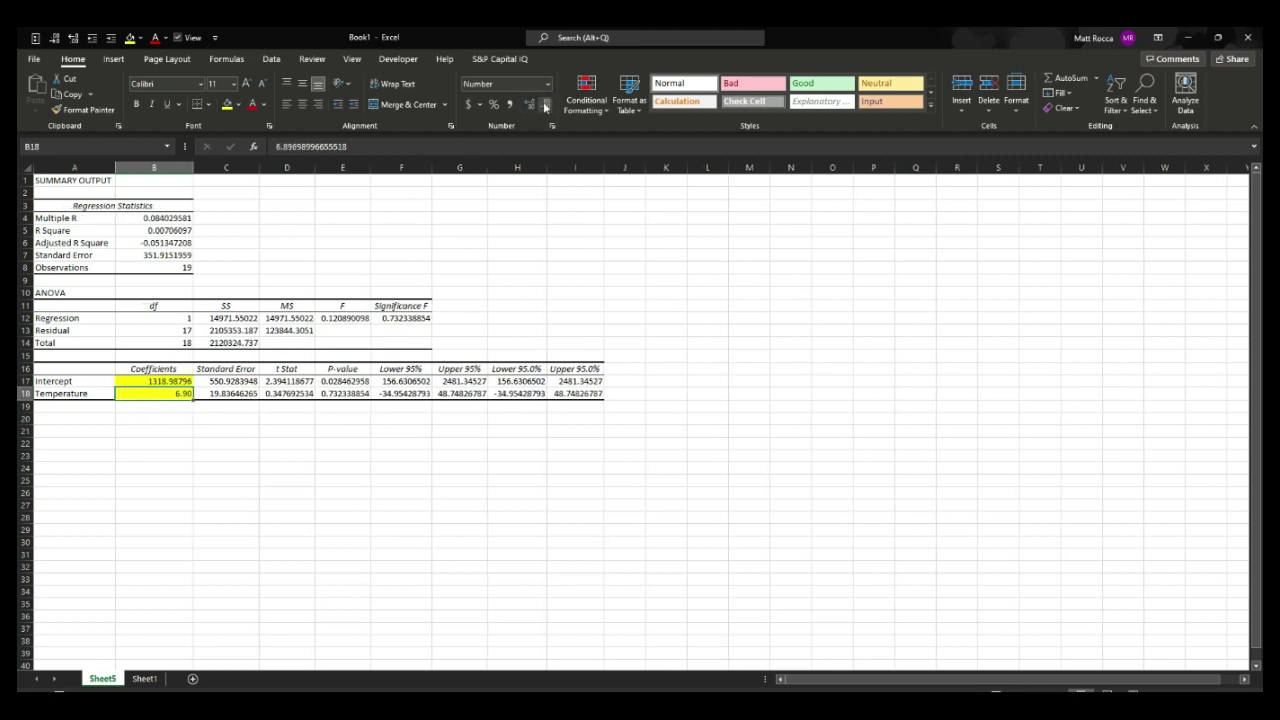
# Examine the t Stat and P-value results alongside the coefficients for Intercept and Temperature
pyautogui.moveTo(304, 386); pyautogui.dragTo(338, 394)
pyautogui.click(336, 395)
pyautogui.moveTo(160, 381); pyautogui.dragTo(172, 400)
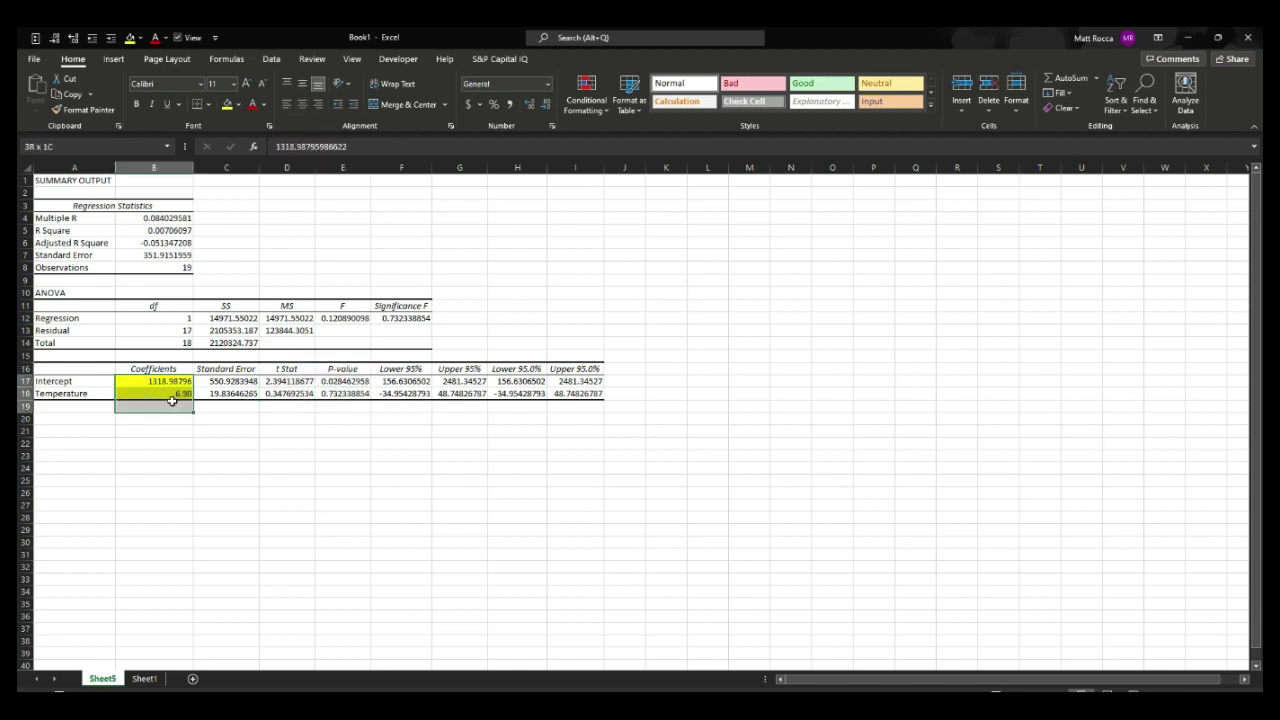
pyautogui.click(178, 382)
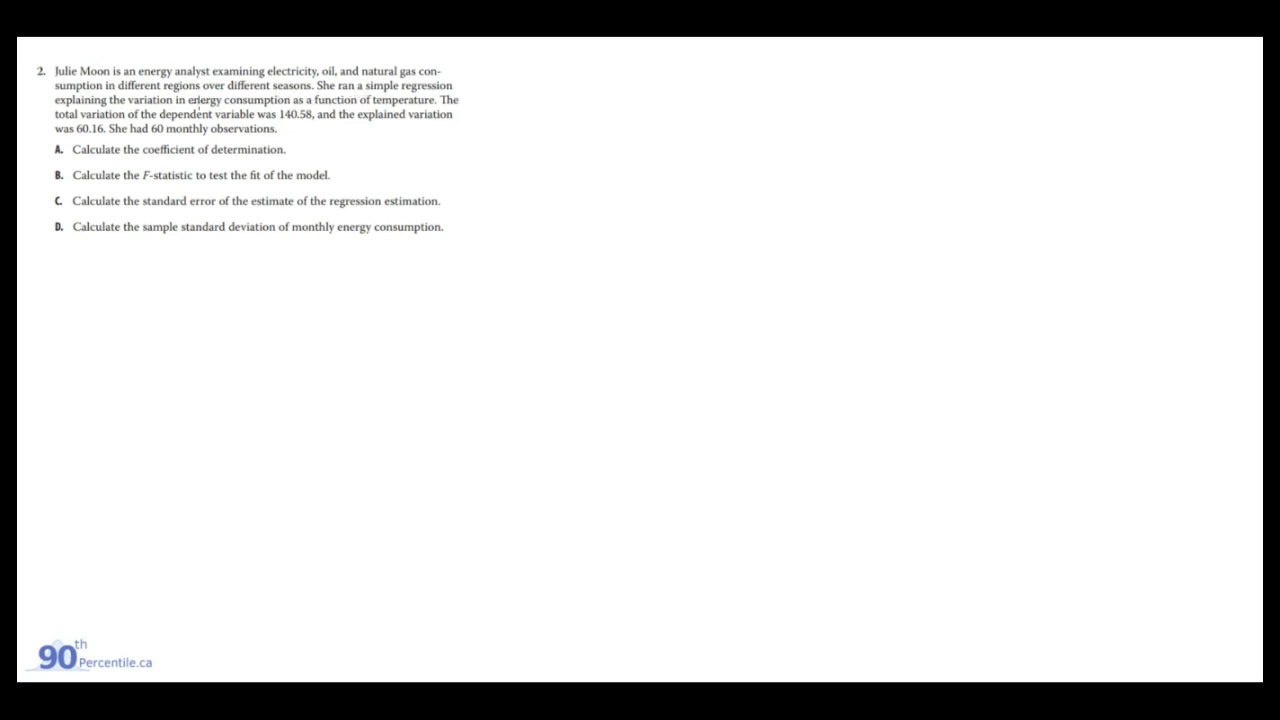
# Handwrite "total: 140.58" and "explained: 60.16" in blue ink beside practice question 2
pyautogui.moveTo(224, 104); pyautogui.dragTo(272, 116)
pyautogui.moveTo(376, 110); pyautogui.dragTo(410, 114)
pyautogui.click(372, 105)
pyautogui.click(273, 106)
pyautogui.moveTo(661, 98)
pyautogui.mouseDown()
pyautogui.moveTo(657, 109)
pyautogui.moveTo(815, 136)
pyautogui.moveTo(870, 102)
pyautogui.moveTo(905, 130)
pyautogui.moveTo(910, 92)
pyautogui.mouseUp()
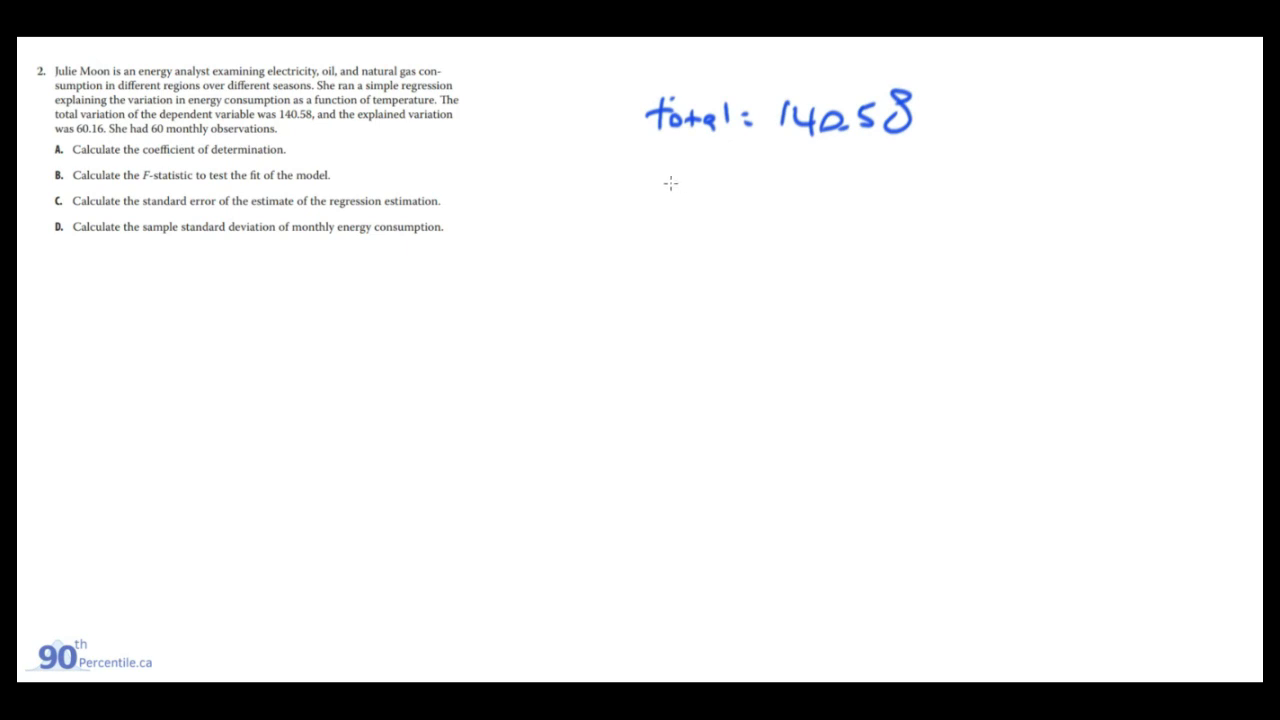
pyautogui.moveTo(656, 188)
pyautogui.mouseDown()
pyautogui.moveTo(676, 200)
pyautogui.moveTo(686, 188)
pyautogui.moveTo(666, 208)
pyautogui.moveTo(806, 193)
pyautogui.moveTo(892, 210)
pyautogui.moveTo(988, 206)
pyautogui.mouseUp()
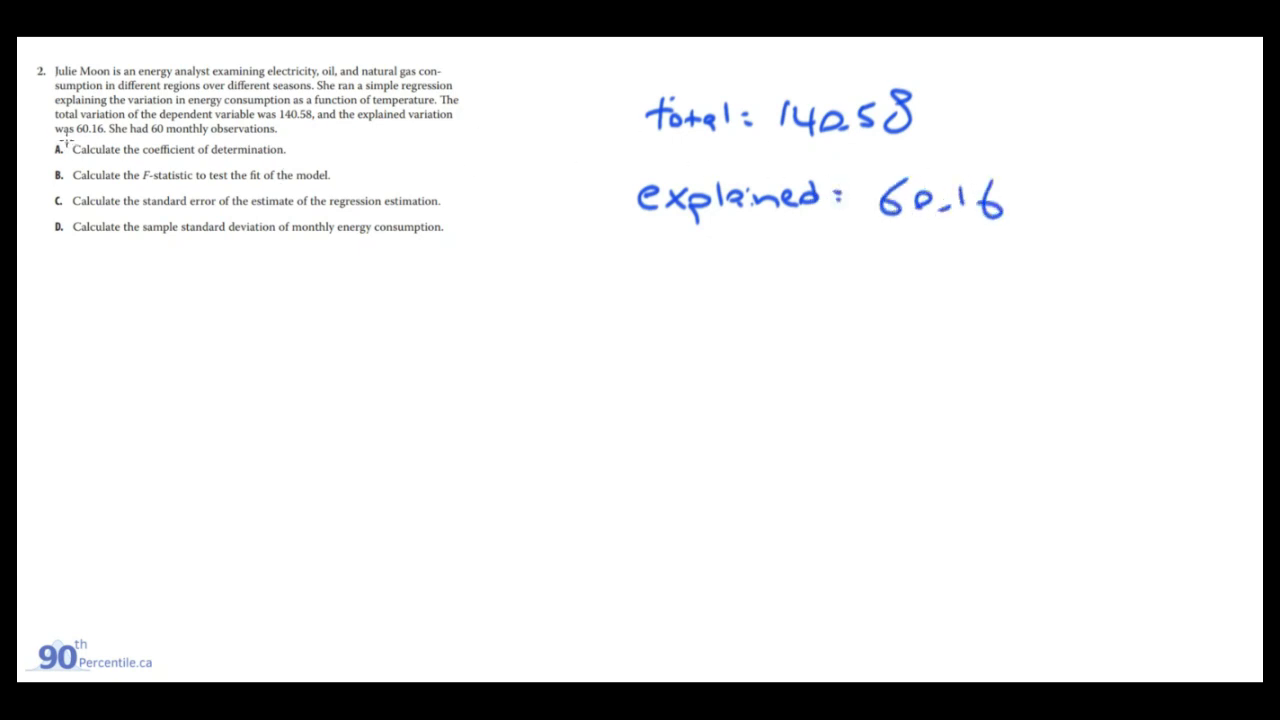
# Circle part A of the question and handwrite R² beside "Calculate the coefficient of determination"
pyautogui.moveTo(65, 143); pyautogui.dragTo(74, 140)
pyautogui.moveTo(312, 138)
pyautogui.mouseDown()
pyautogui.moveTo(317, 158)
pyautogui.moveTo(327, 140)
pyautogui.mouseUp()
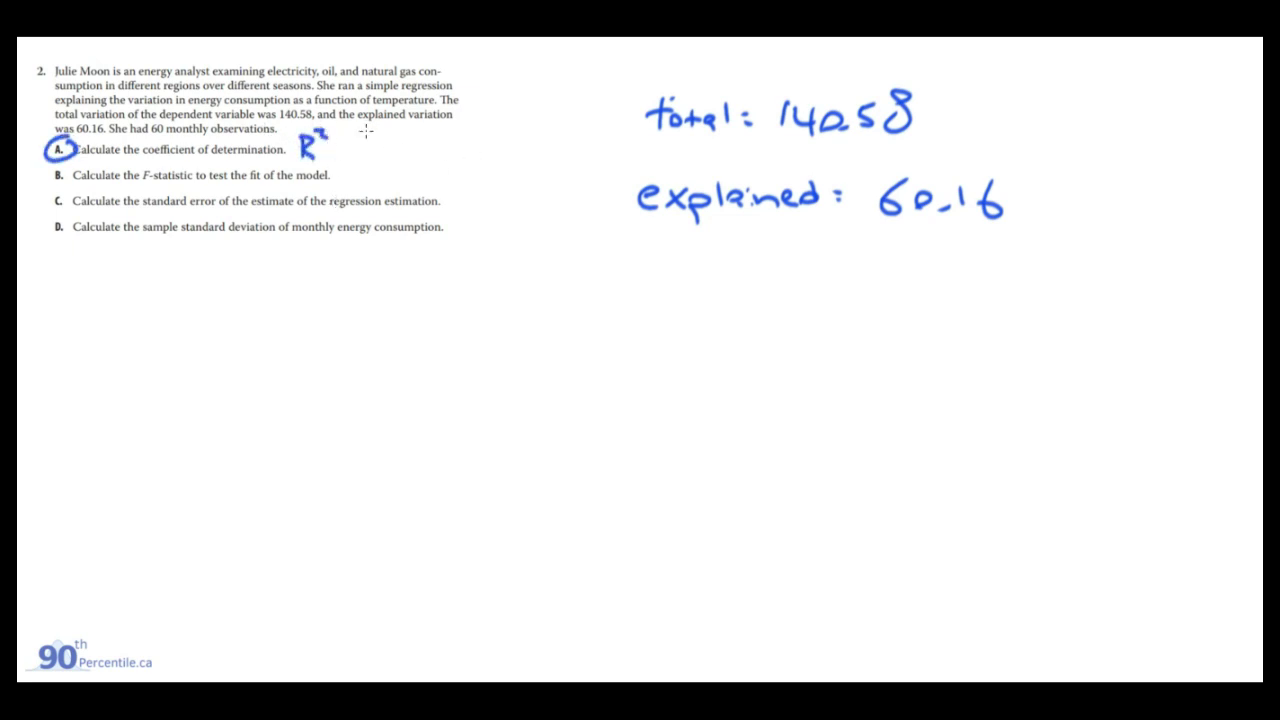